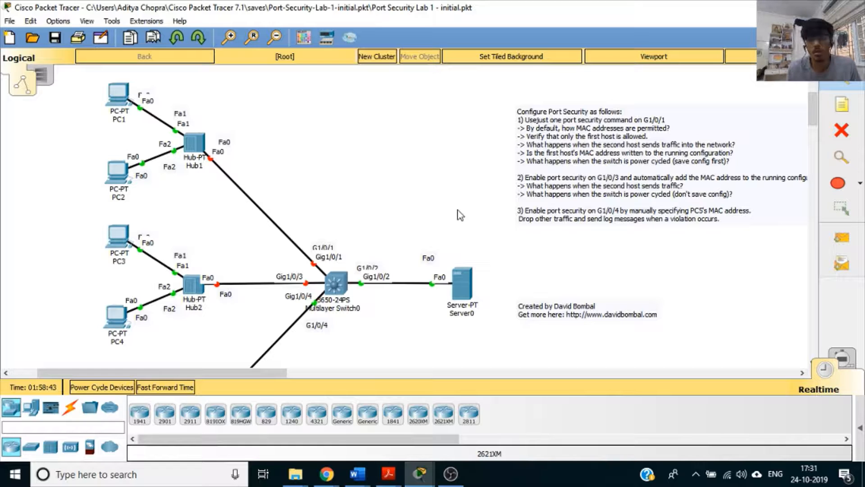
# Look over the network topology, from PC1 down to PC6, and the port security task list beside it
pyautogui.scroll(-3, 341, 328)
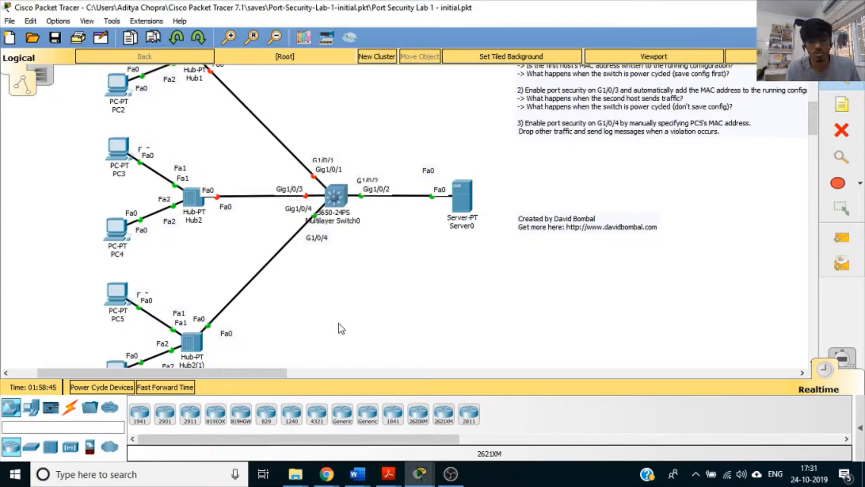
pyautogui.scroll(-1, 339, 323)
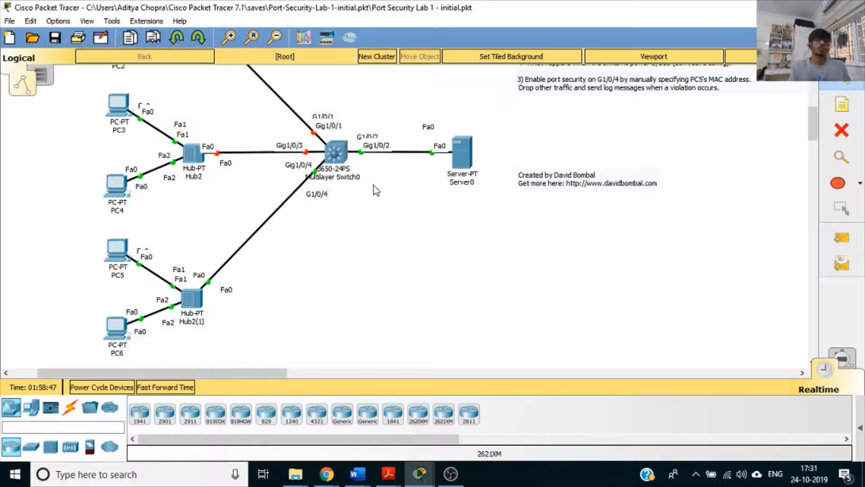
pyautogui.scroll(5, 179, 200)
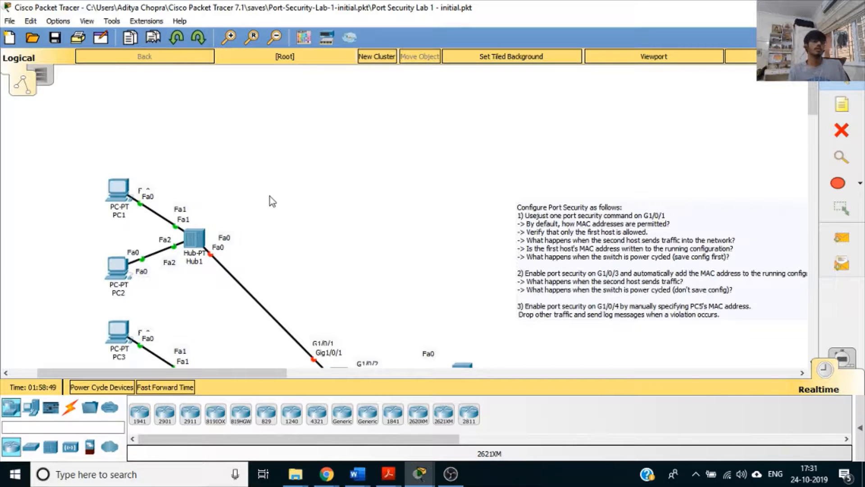
pyautogui.scroll(-2, 284, 205)
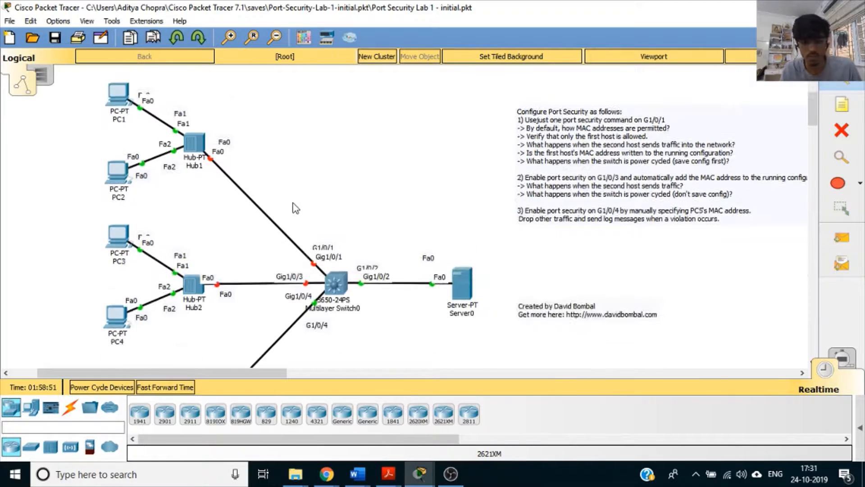
pyautogui.scroll(-1, 293, 207)
pyautogui.scroll(1, 296, 208)
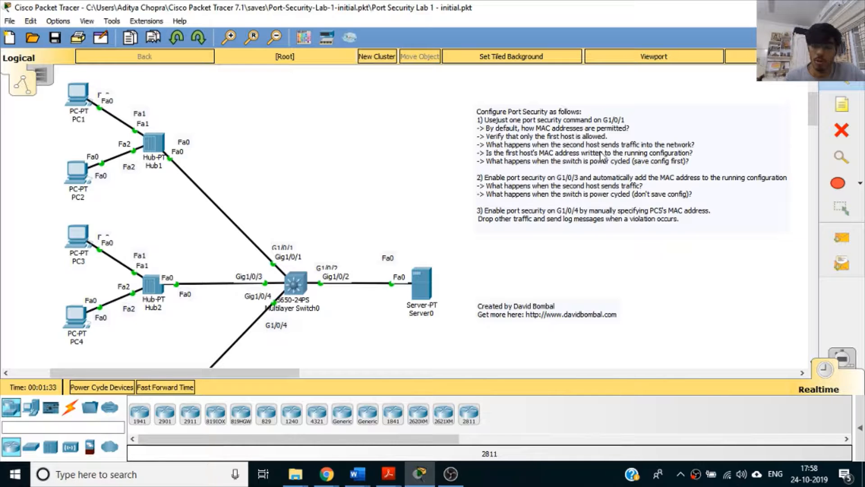
# Tile Packet Tracer side by side with the Word document Document11 and go to the beginning of its switch command notes
pyautogui.press('super+Left')
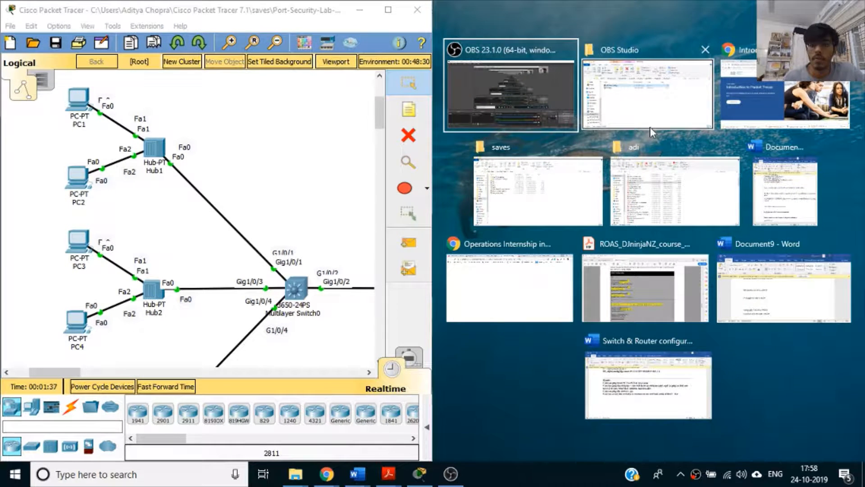
pyautogui.click(759, 195)
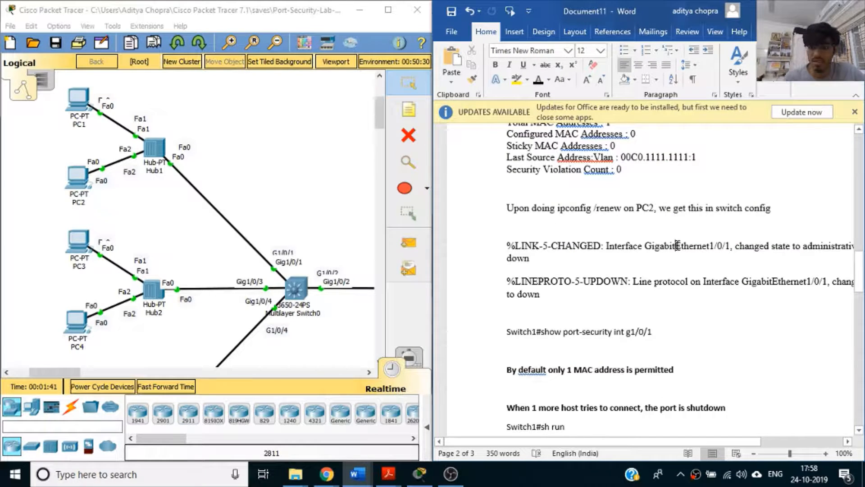
pyautogui.scroll(15, 631, 243)
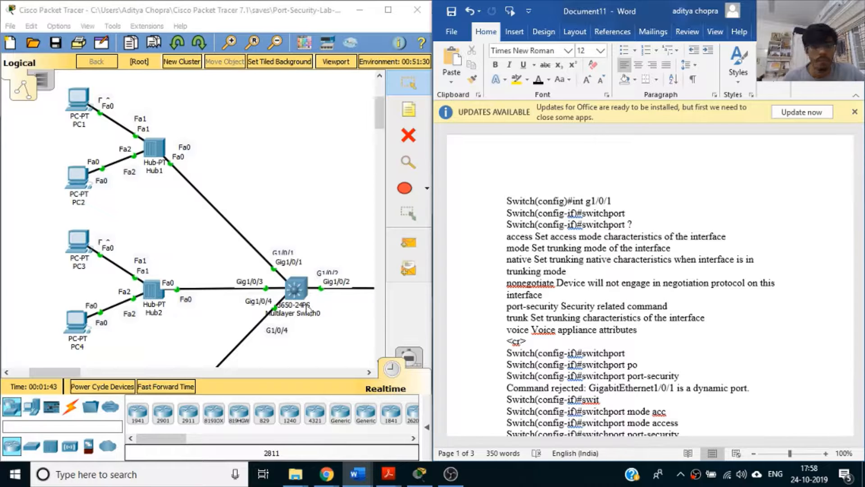
# Open Multilayer Switch0's command line at the Switch> prompt and place its window clear of the Word notes
pyautogui.click(306, 227)
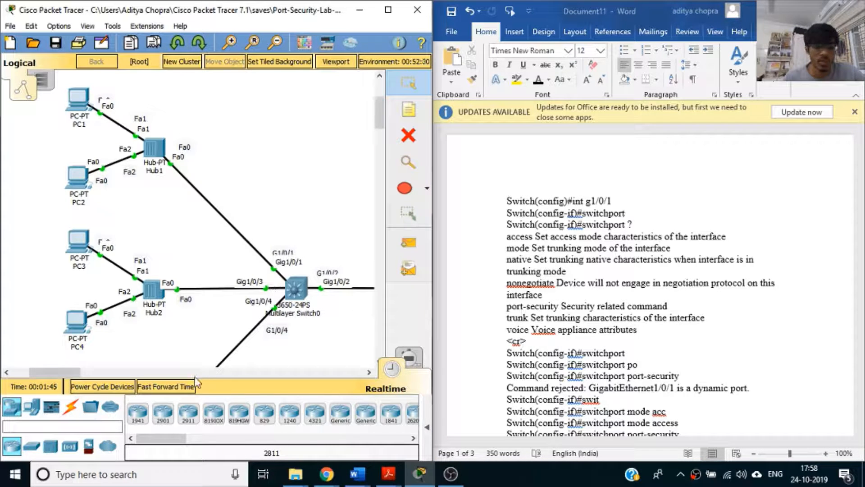
pyautogui.click(296, 297)
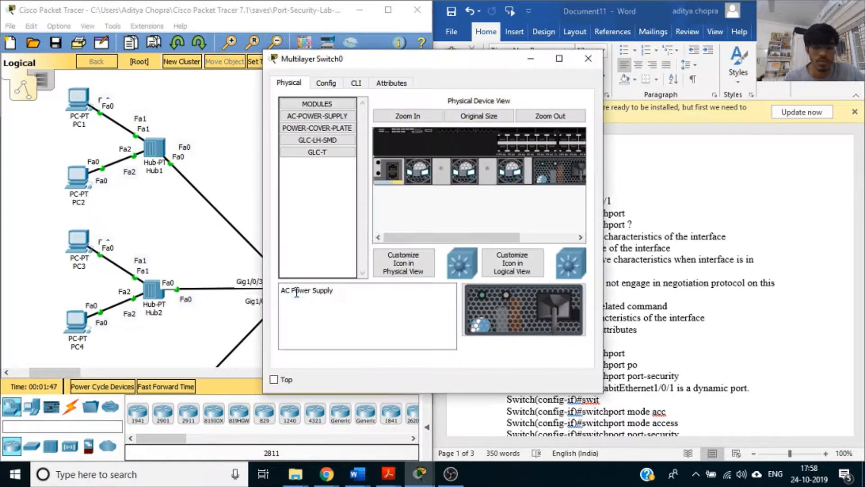
pyautogui.click(358, 86)
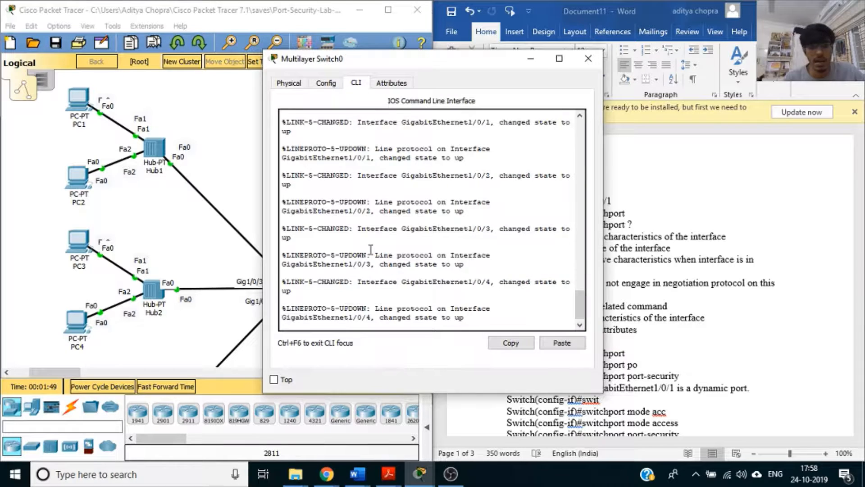
pyautogui.press('Return')
pyautogui.press('Return')
pyautogui.press('Return')
pyautogui.press('Return')
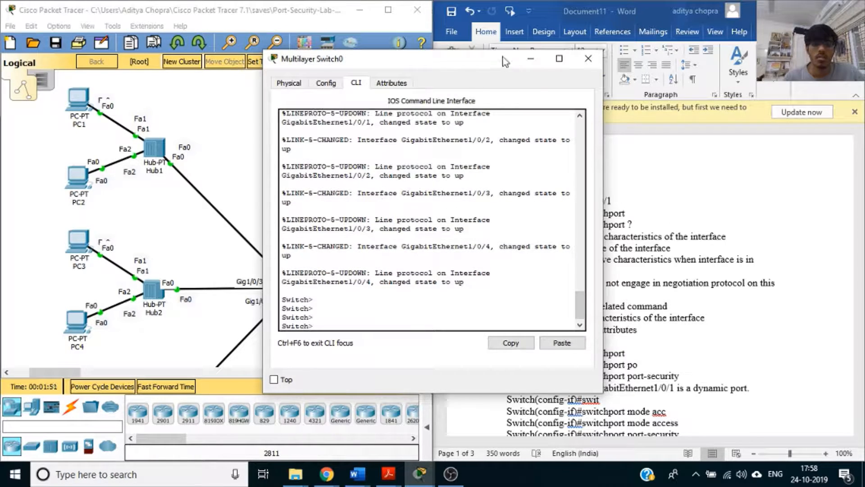
pyautogui.moveTo(503, 62); pyautogui.dragTo(289, 57)
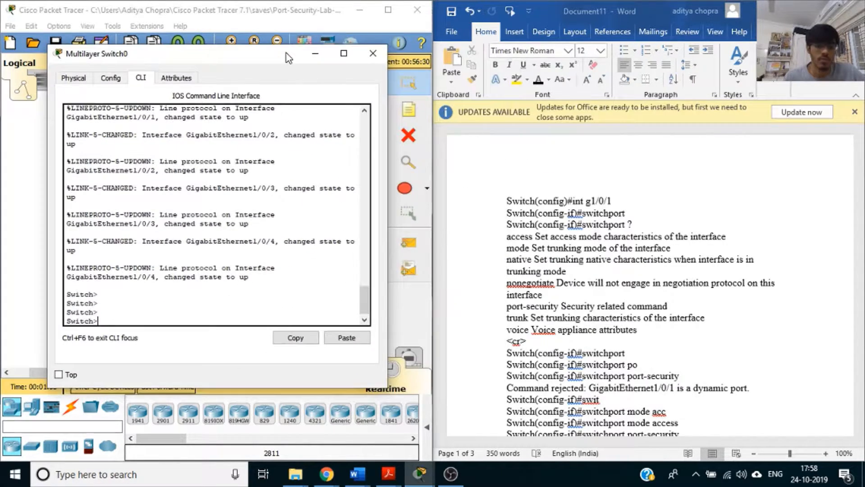
# Enter privileged mode with enable and then terminal configuration mode with config on the switch
pyautogui.write('enbal')
pyautogui.press('BackSpace')
pyautogui.press('BackSpace')
pyautogui.press('BackSpace')
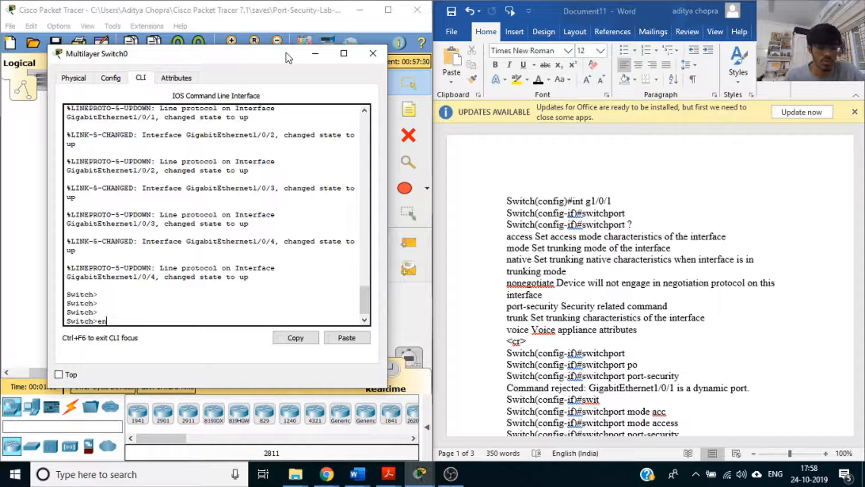
pyautogui.write('able')
pyautogui.press('Return')
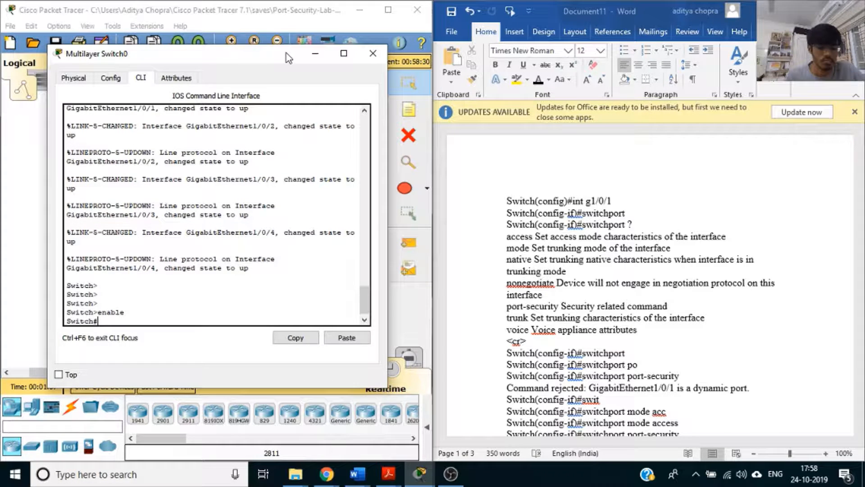
pyautogui.write('config')
pyautogui.press('Return')
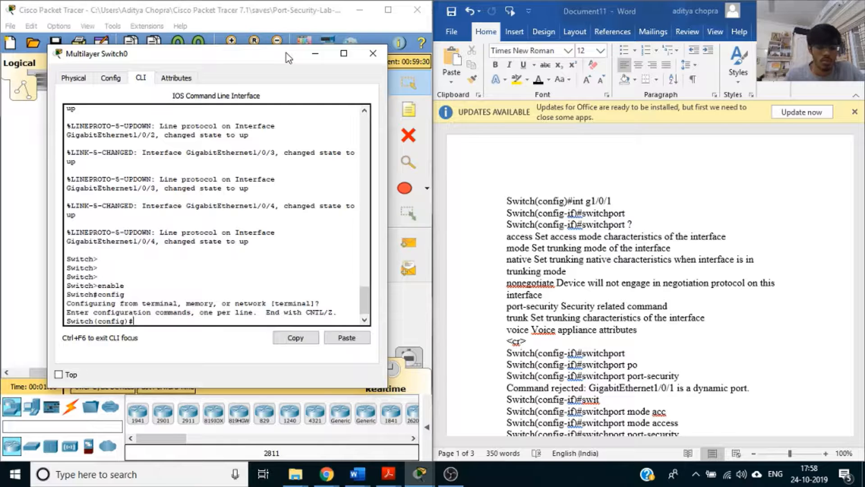
# Set the switch's hostname to Switch0
pyautogui.write('hostnme')
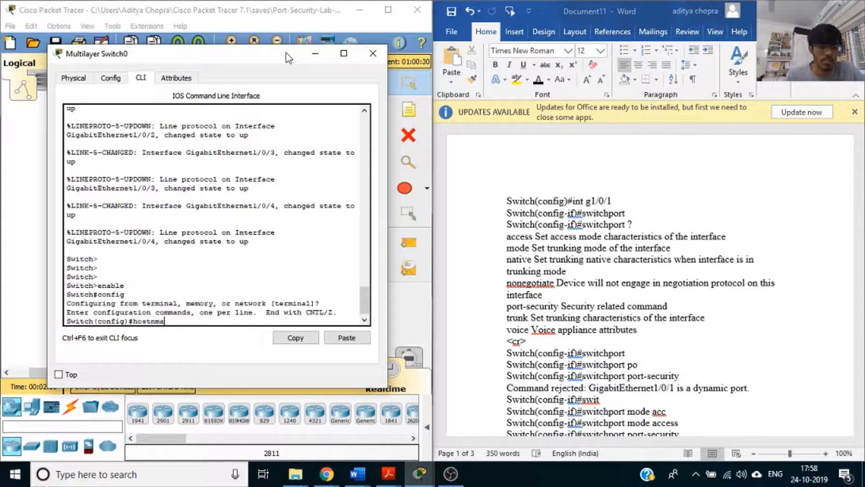
pyautogui.press('BackSpace')
pyautogui.press('BackSpace')
pyautogui.write('ame Switch')
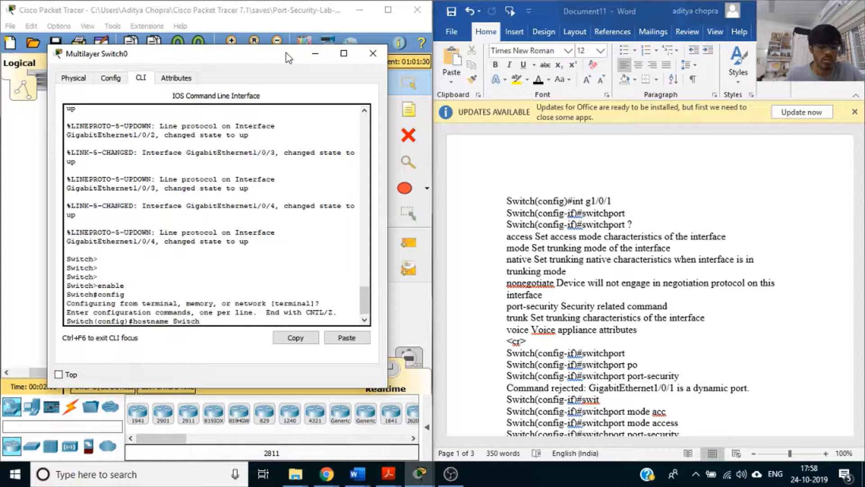
pyautogui.write('0')
pyautogui.press('Return')
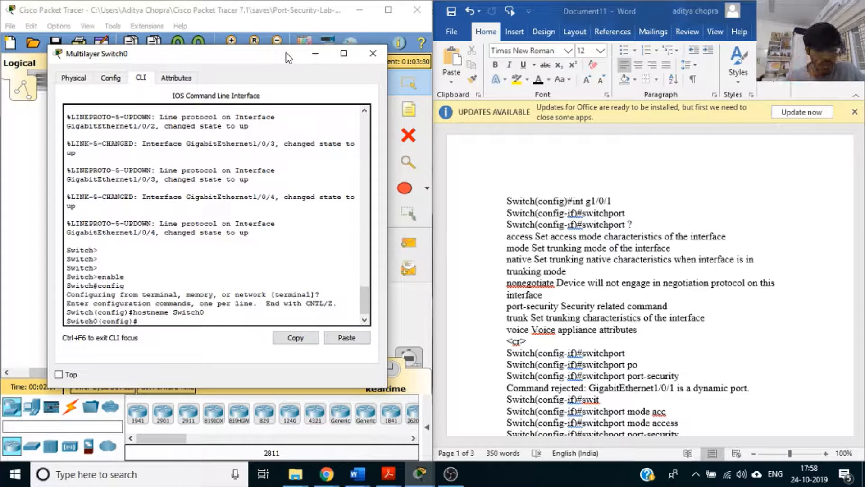
# Enter configuration of interface g1/0/1 and list the options available for the switchport command
pyautogui.moveTo(234, 58)
pyautogui.mouseDown()
pyautogui.moveTo(232, 389)
pyautogui.moveTo(225, 25)
pyautogui.moveTo(223, 54)
pyautogui.mouseUp()
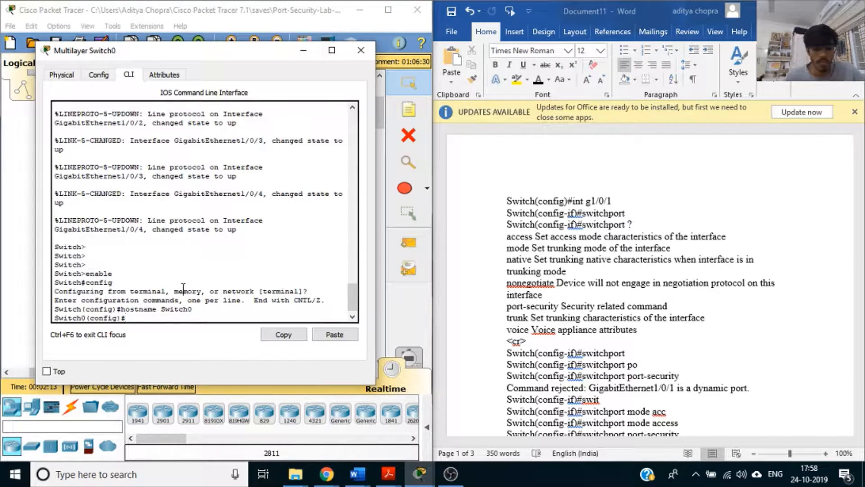
pyautogui.write('int g1')
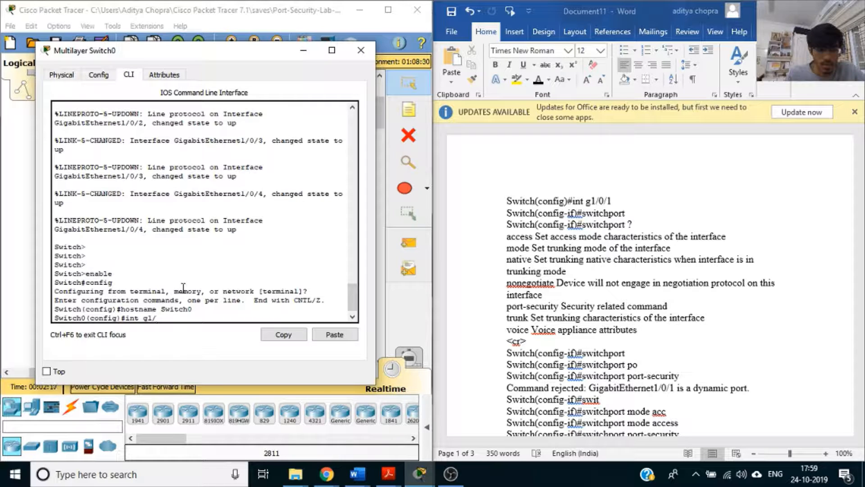
pyautogui.write('/01')
pyautogui.press('BackSpace')
pyautogui.write('/1')
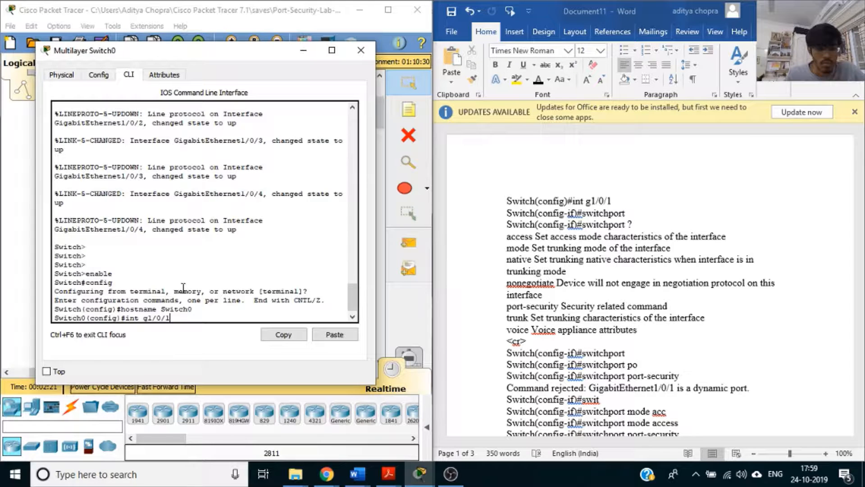
pyautogui.press('Return')
pyautogui.write('switchport')
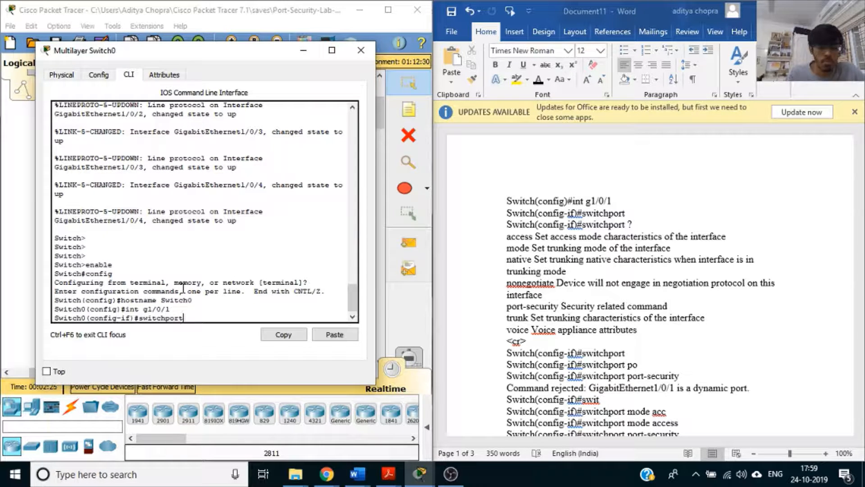
pyautogui.write(' ?')
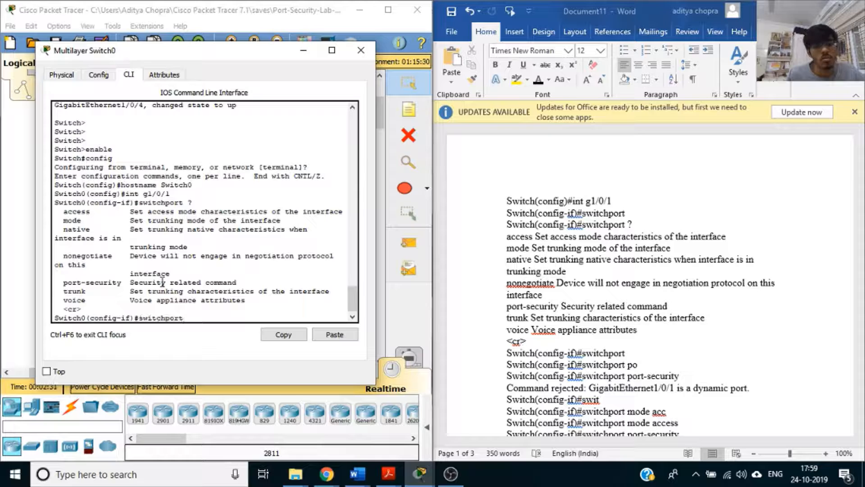
# Try to enable port security on interface g1/0/1 with switchport port-security
pyautogui.write('porr')
pyautogui.press('Tab')
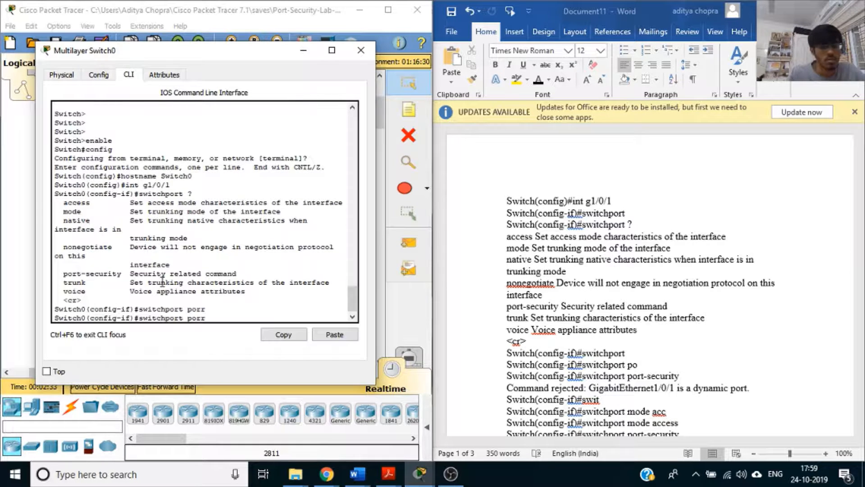
pyautogui.write('t')
pyautogui.press('Tab')
pyautogui.press('Return')
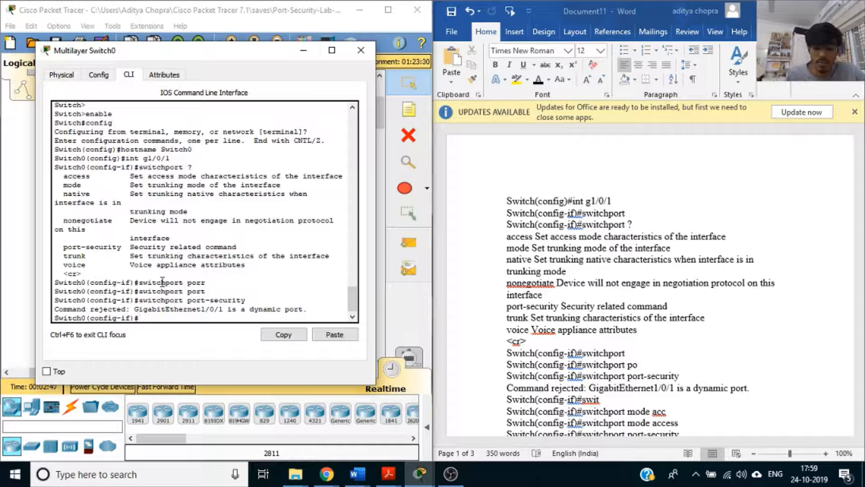
# Set interface g1/0/1 to access mode with switchport mode access and enable switchport port-security on it
pyautogui.write('swit')
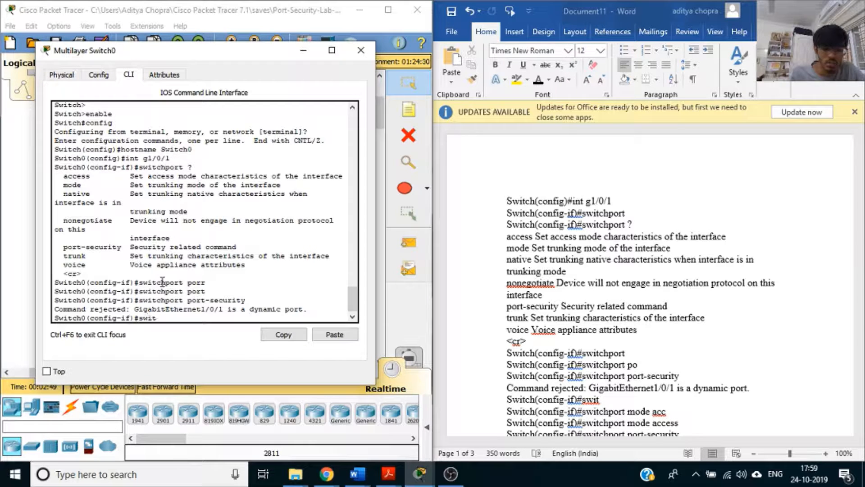
pyautogui.write('chport')
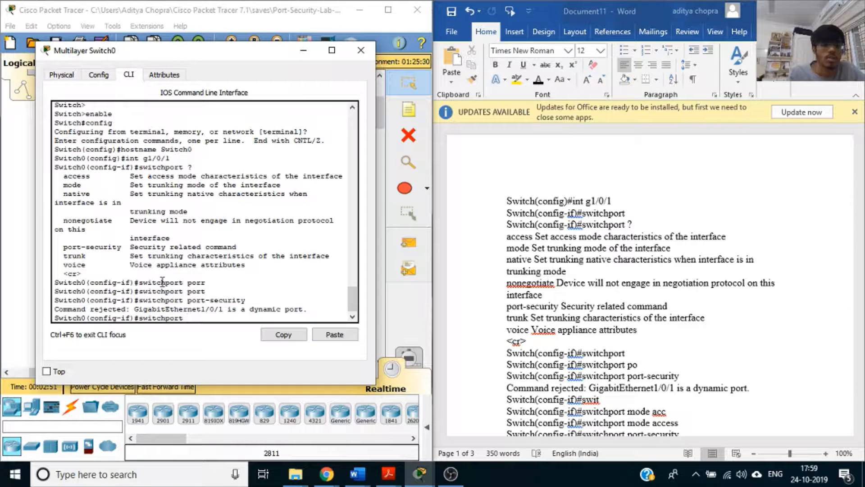
pyautogui.write(' mode access')
pyautogui.press('Return')
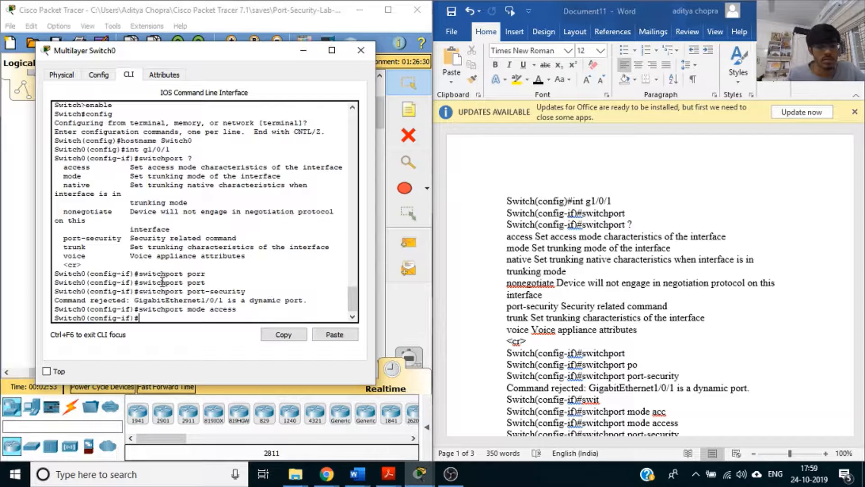
pyautogui.write('switchport port-security')
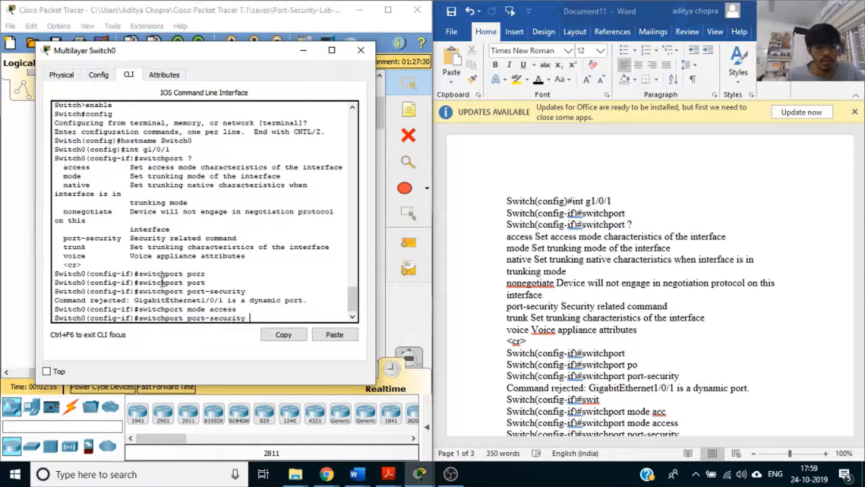
pyautogui.press('Return')
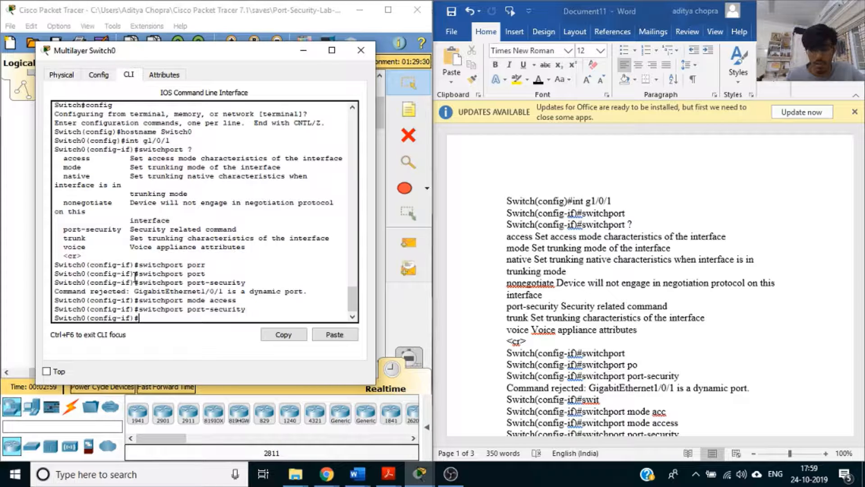
# Read on in the Word notes to the show port-security commands and return to the switch's command line
pyautogui.click(618, 369)
pyautogui.scroll(-2, 579, 370)
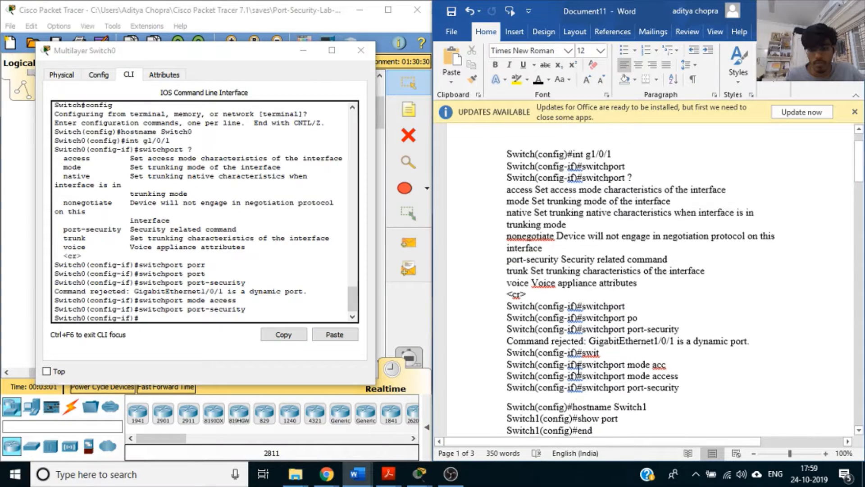
pyautogui.scroll(-1, 579, 368)
pyautogui.click(251, 317)
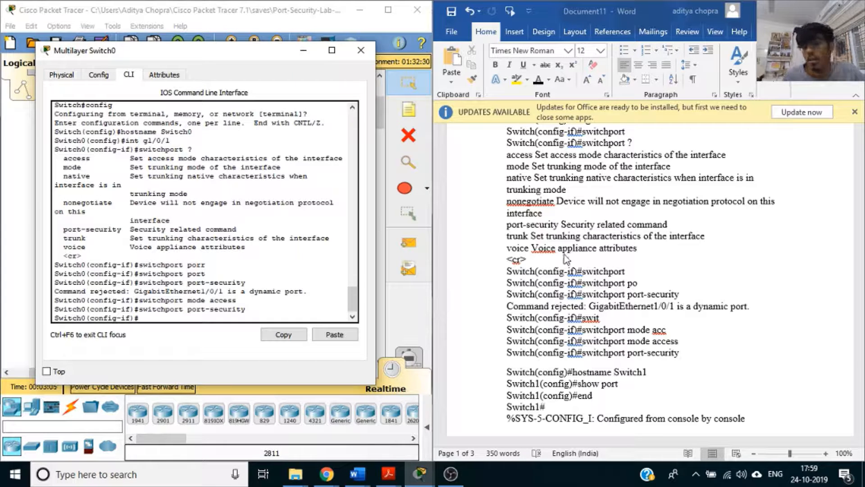
pyautogui.click(624, 337)
pyautogui.scroll(-3, 624, 337)
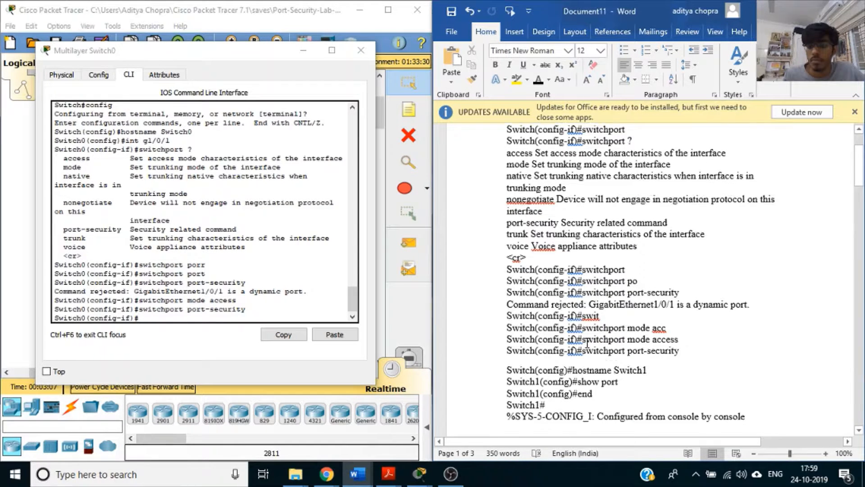
pyautogui.click(283, 317)
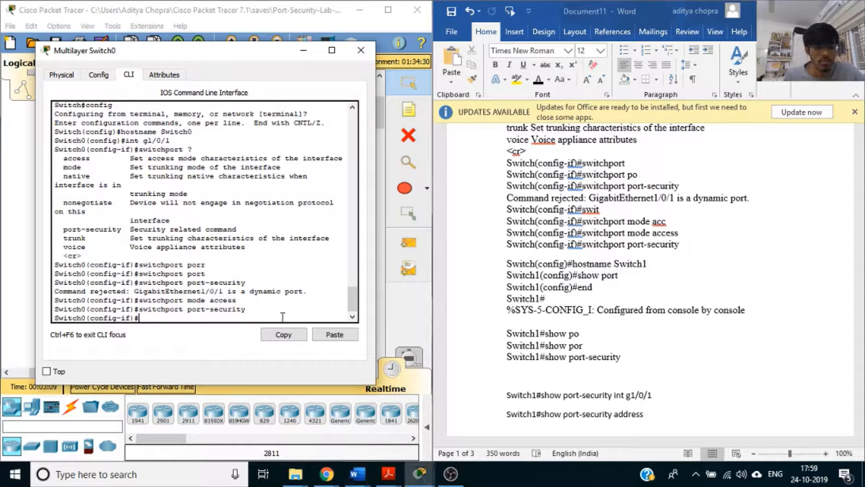
# Leave interface configuration on the switch and return to the privileged EXEC prompt with end
pyautogui.write('sho')
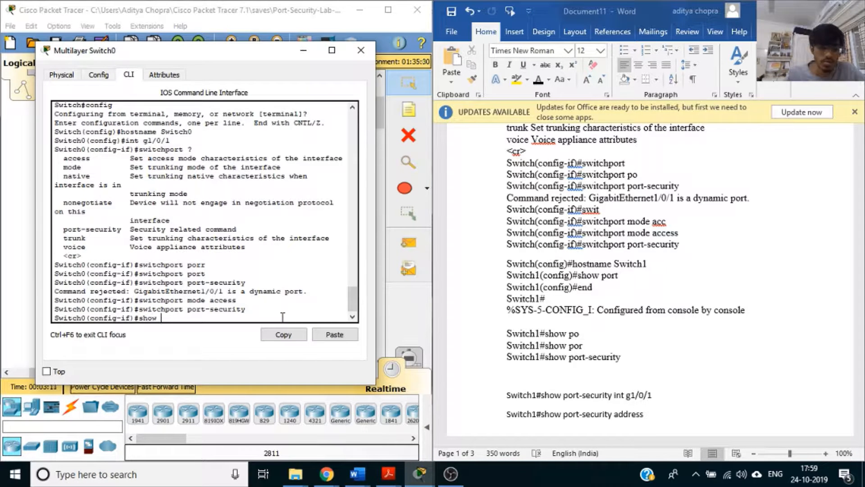
pyautogui.write('w')
pyautogui.press('BackSpace')
pyautogui.press('BackSpace')
pyautogui.press('BackSpace')
pyautogui.press('BackSpace')
pyautogui.press('BackSpace')
pyautogui.write('end')
pyautogui.press('Return')
pyautogui.press('Return')
# Run show port-security on the switch and enlarge its window to view the port security summary
pyautogui.press('Up')
pyautogui.press('Up')
pyautogui.press('BackSpace')
pyautogui.press('BackSpace')
pyautogui.press('BackSpace')
pyautogui.press('BackSpace')
pyautogui.press('BackSpace')
pyautogui.press('BackSpace')
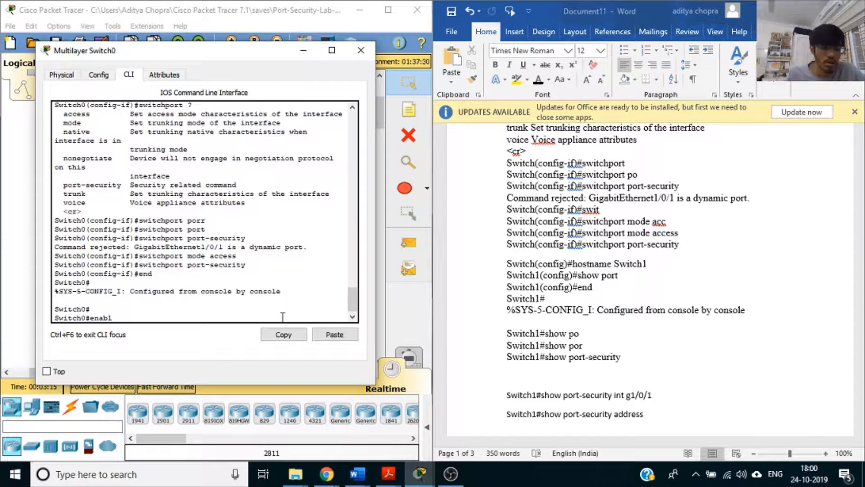
pyautogui.write('show por')
pyautogui.press('Tab')
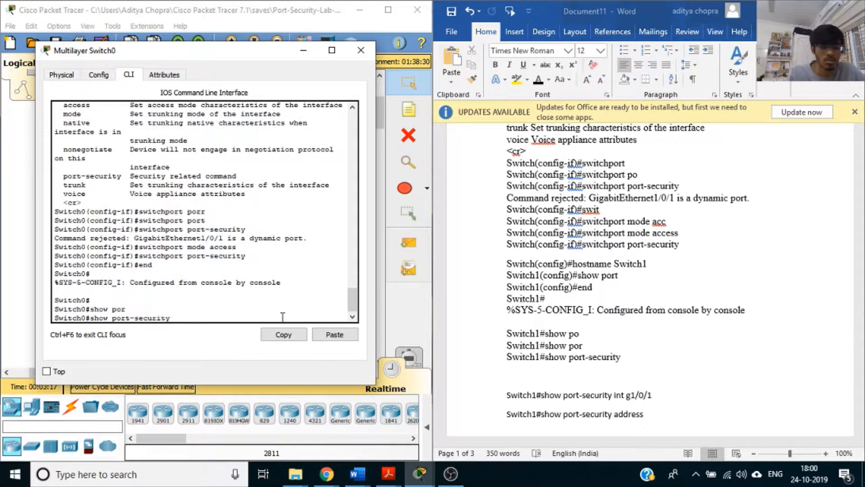
pyautogui.press('Return')
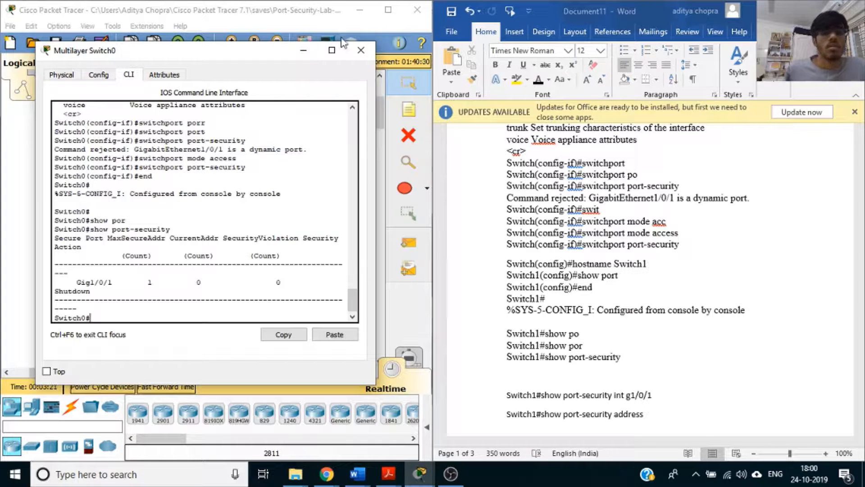
pyautogui.click(332, 50)
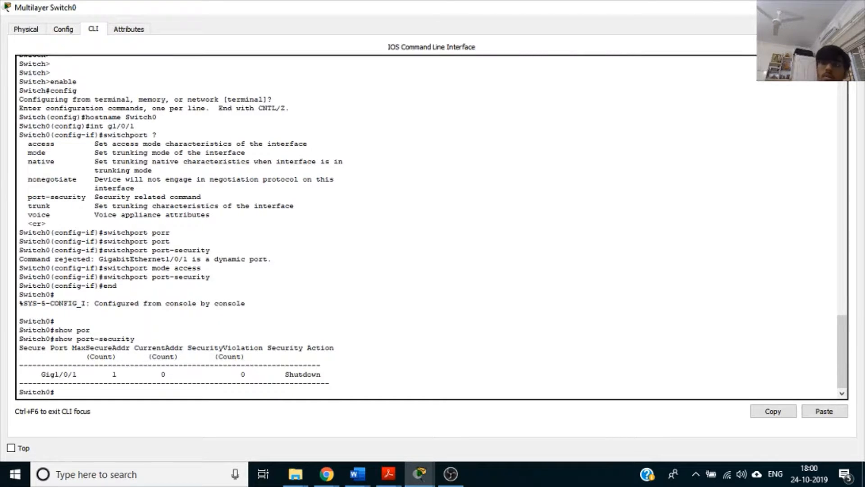
# Consult the Word notes on the show commands and list the switch's secure MAC addresses with show port-security address
pyautogui.click(797, 7)
pyautogui.scroll(-6, 599, 329)
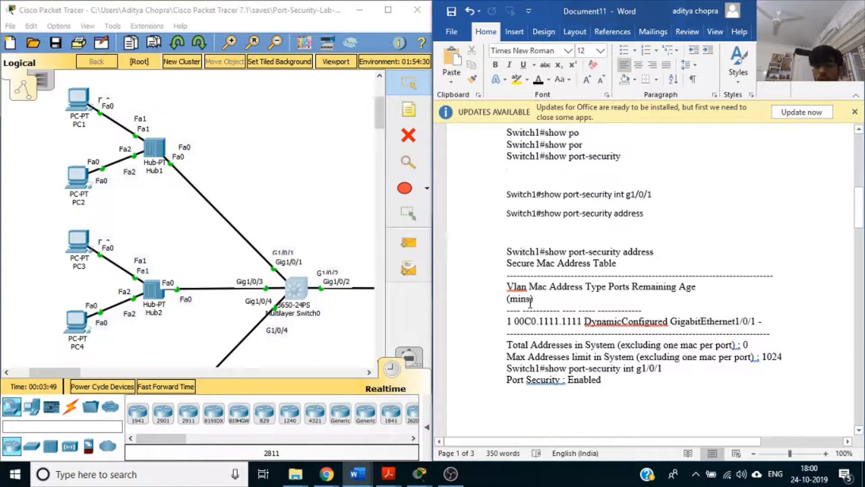
pyautogui.moveTo(419, 477)
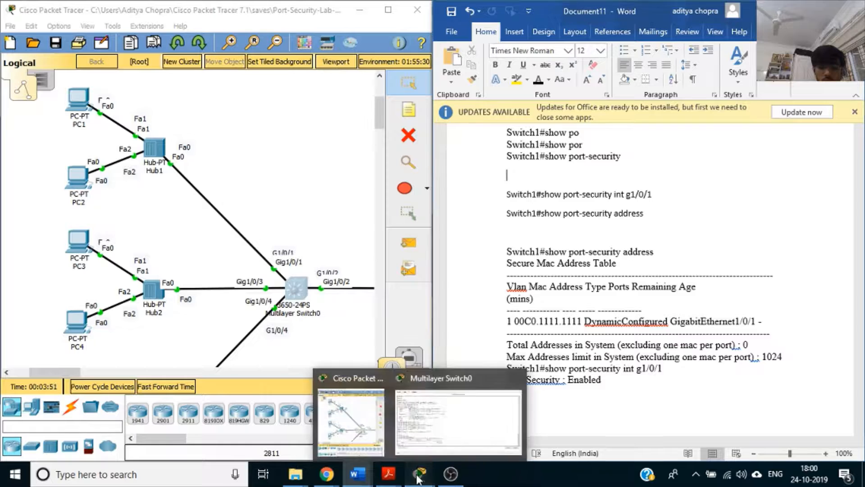
pyautogui.click(456, 436)
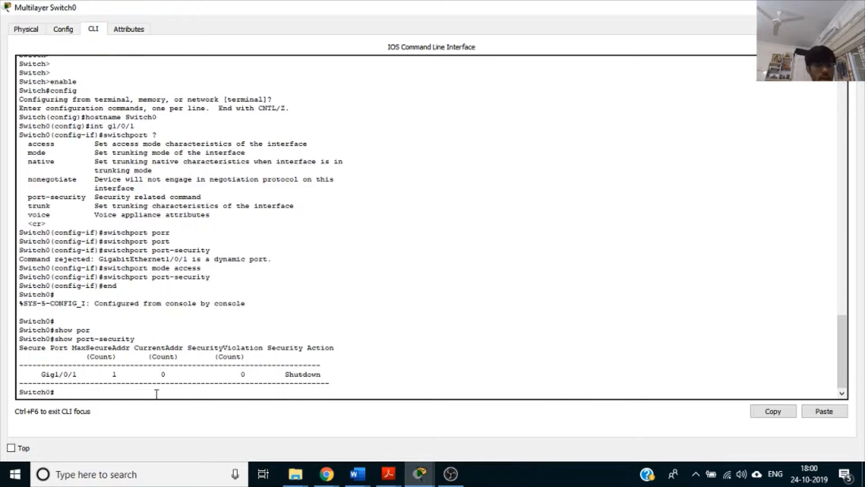
pyautogui.write('shoow')
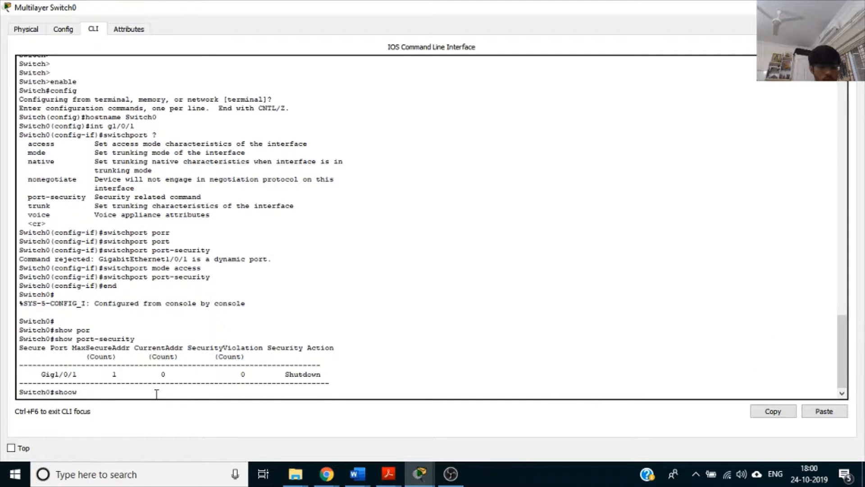
pyautogui.press('BackSpace')
pyautogui.press('BackSpace')
pyautogui.write('w po')
pyautogui.press('Tab')
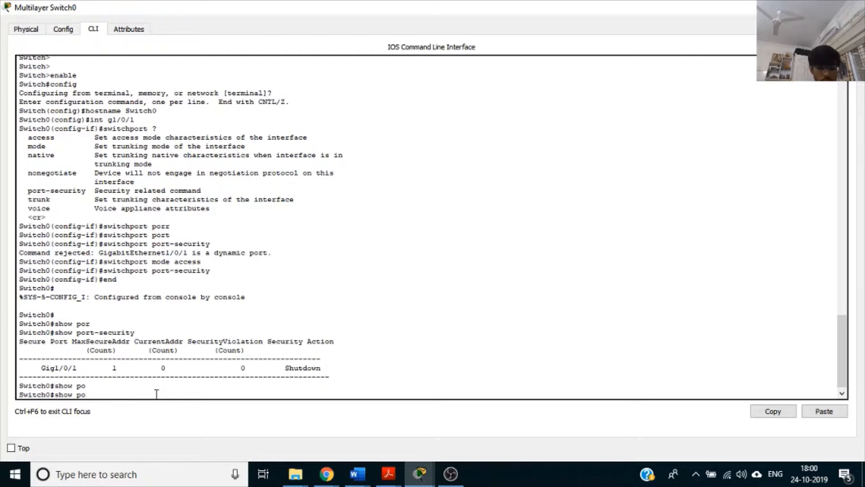
pyautogui.write('r')
pyautogui.press('Tab')
pyautogui.write('add')
pyautogui.press('Tab')
pyautogui.press('Return')
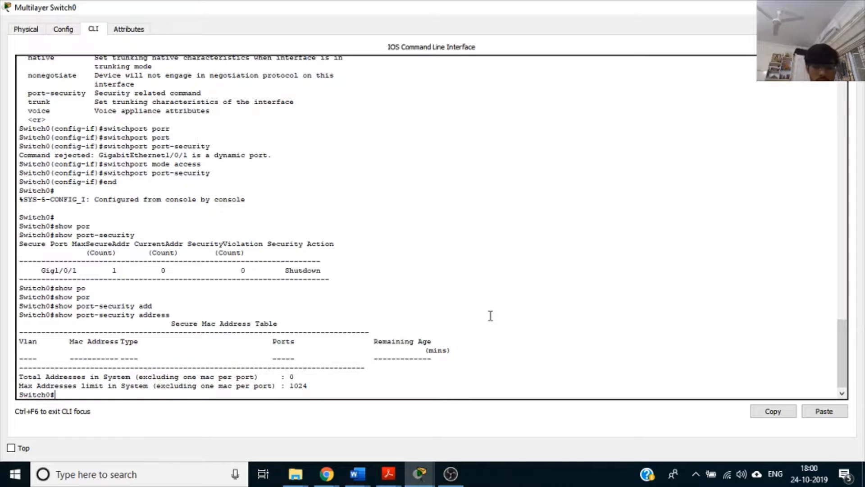
# Open PC1's Command Prompt and display its IP settings with ipconfig
pyautogui.click(793, 8)
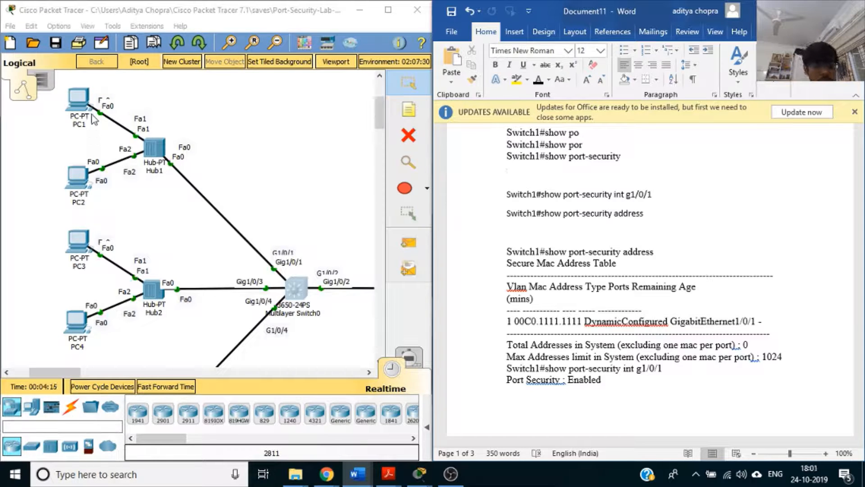
pyautogui.click(79, 93)
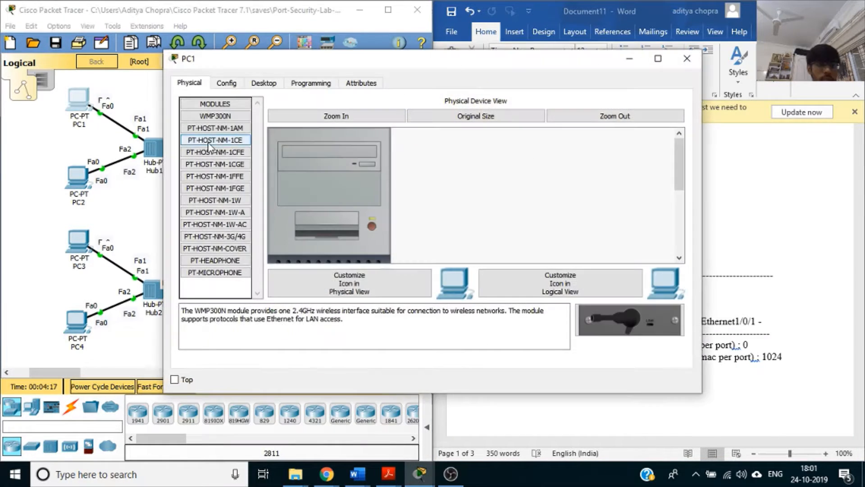
pyautogui.click(253, 86)
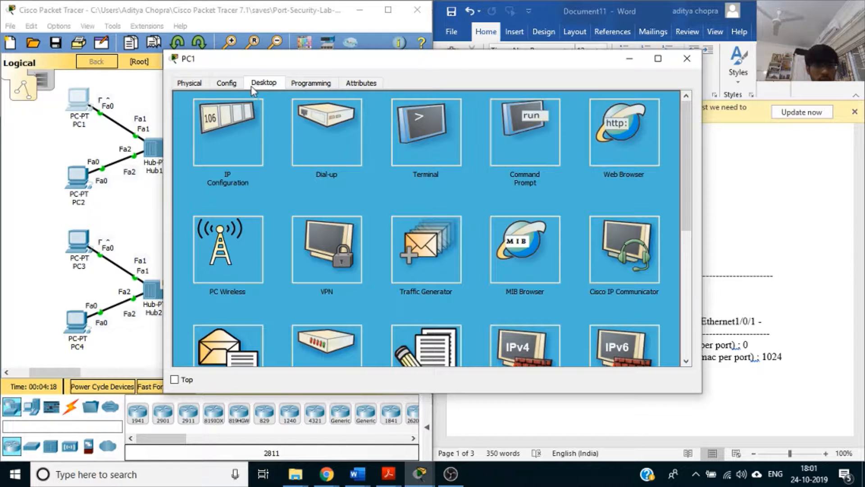
pyautogui.click(235, 85)
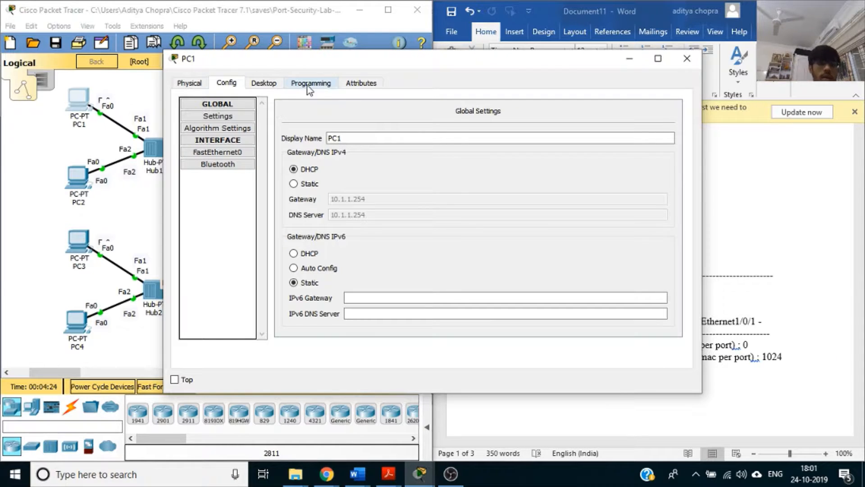
pyautogui.click(264, 83)
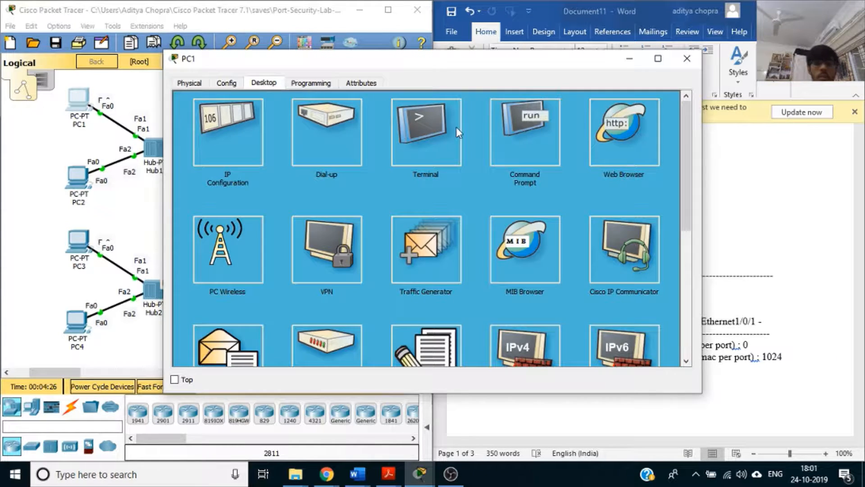
pyautogui.click(525, 120)
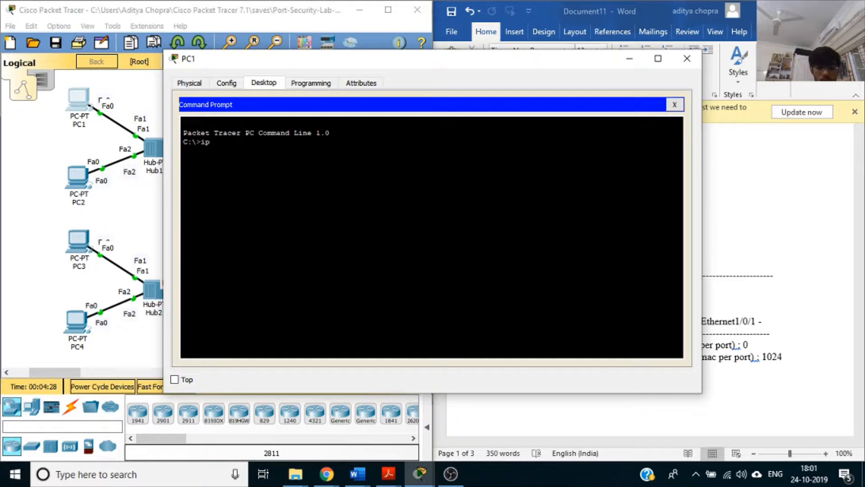
pyautogui.write('ipconfig')
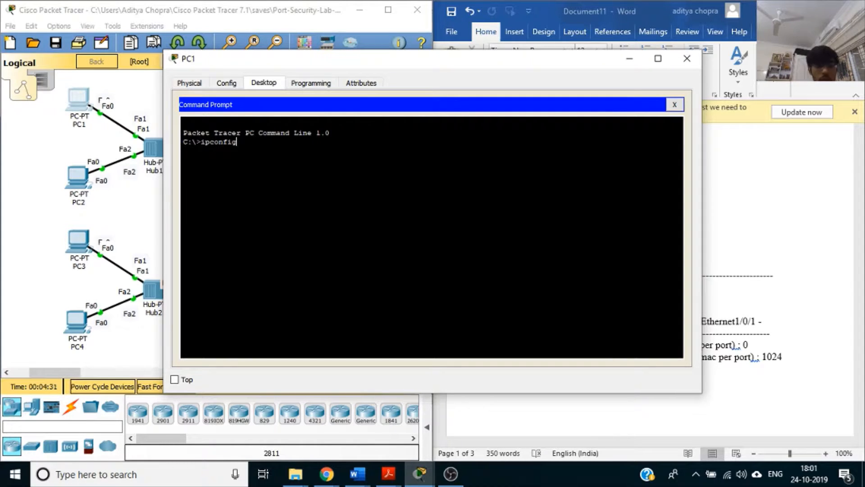
pyautogui.press('Return')
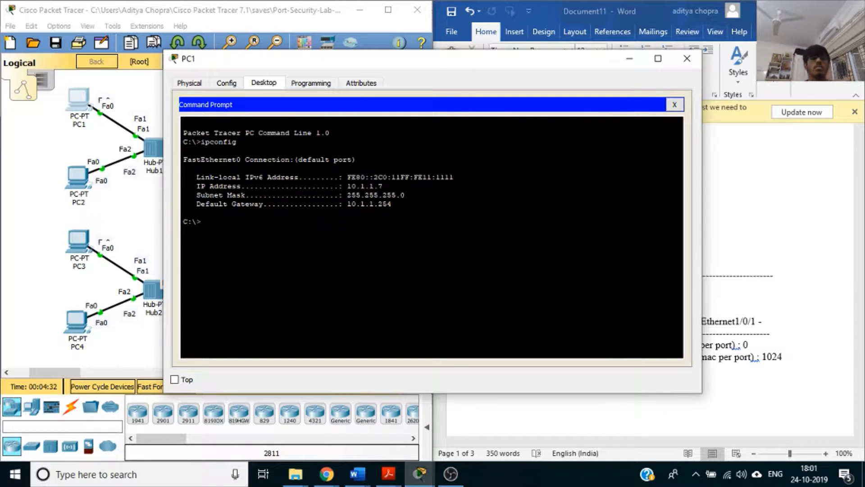
# Display PC1's full adapter details with ipconfig /all and highlight its physical address
pyautogui.write('ipconfig /all')
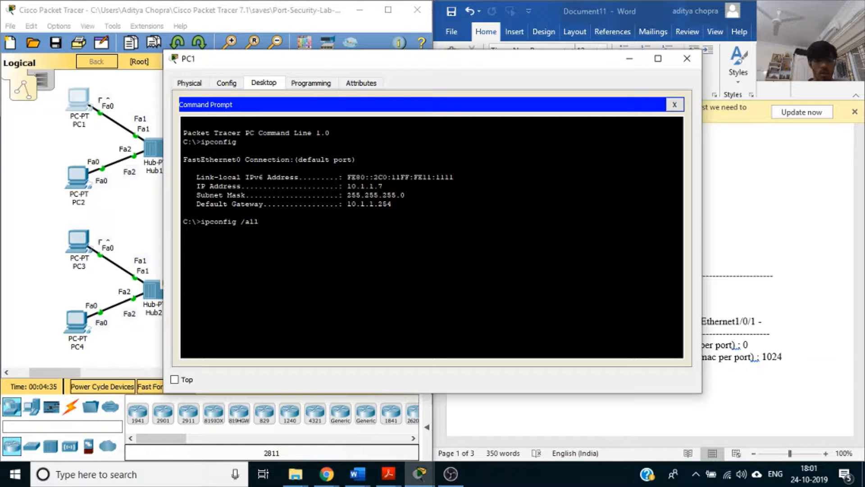
pyautogui.press('Return')
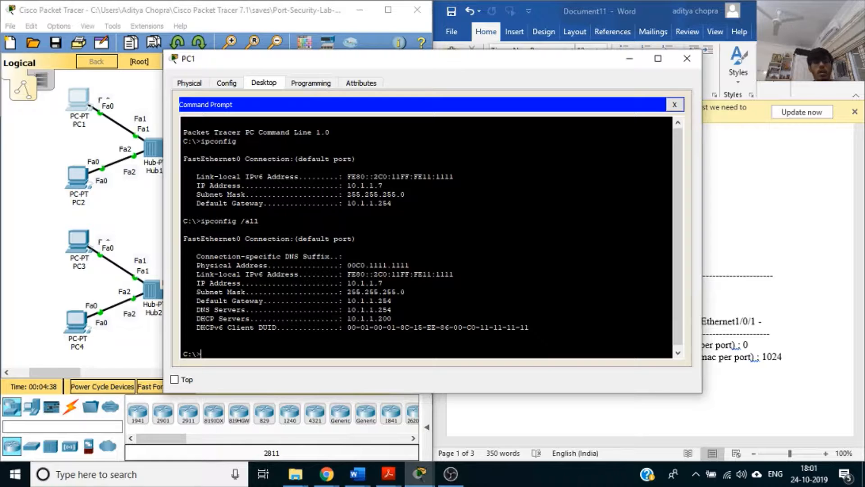
pyautogui.moveTo(410, 266); pyautogui.dragTo(348, 266)
pyautogui.click(284, 345)
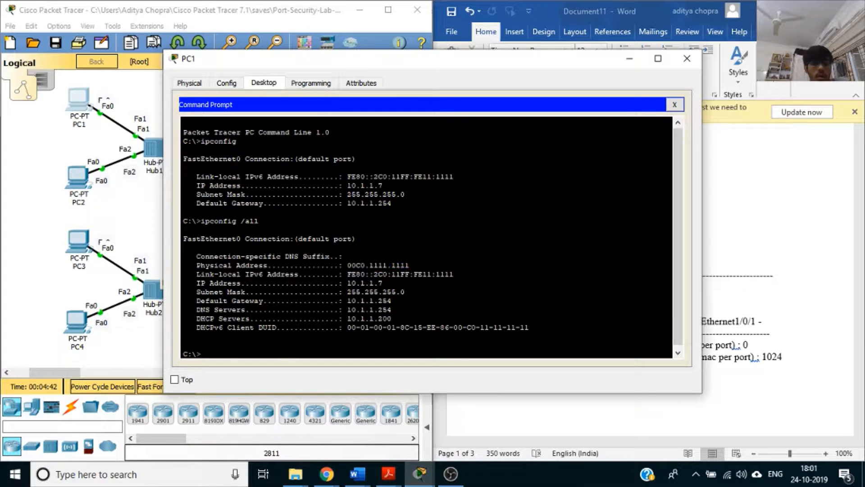
# Renew PC1's DHCP lease with ipconfig /renew and recheck its full settings with ipconfig /all
pyautogui.click(282, 354)
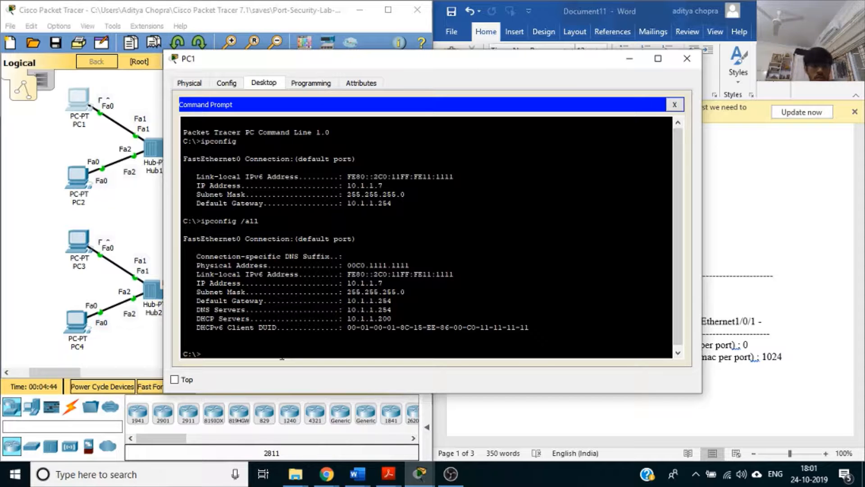
pyautogui.write('ipc')
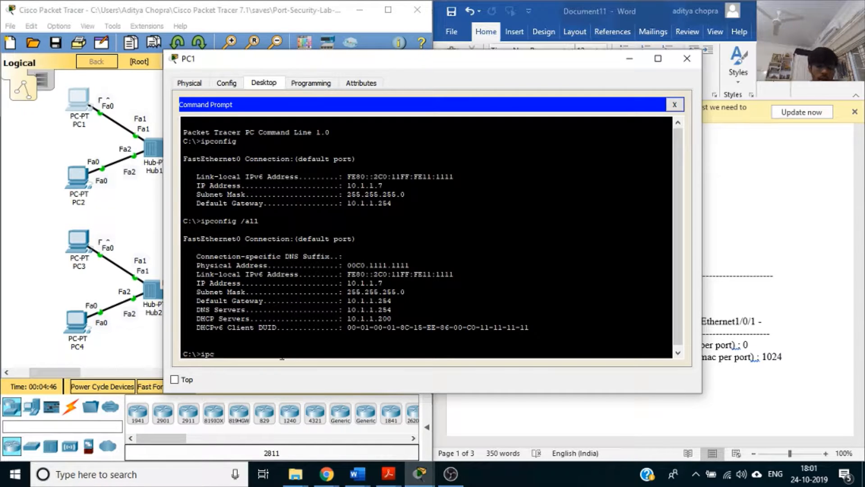
pyautogui.write('onfig /')
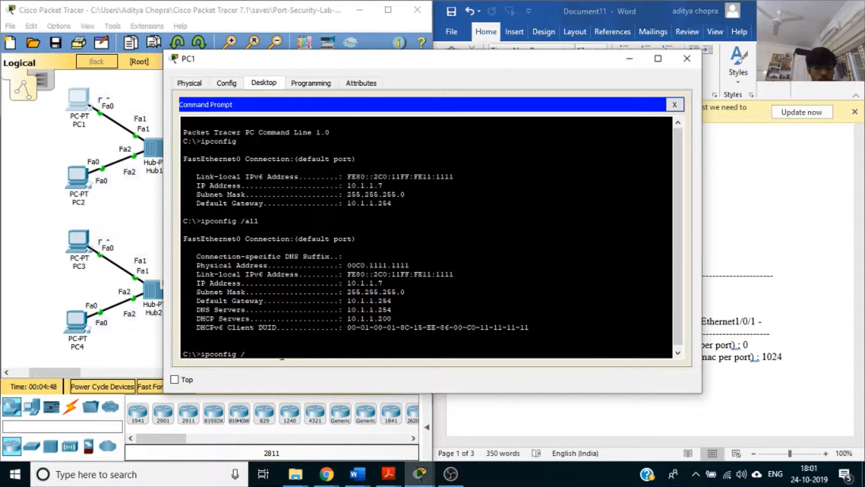
pyautogui.write('renew')
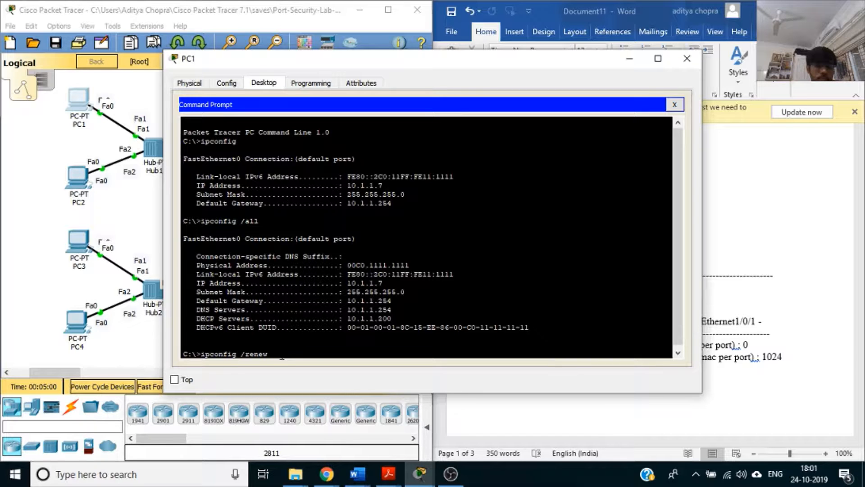
pyautogui.press('Return')
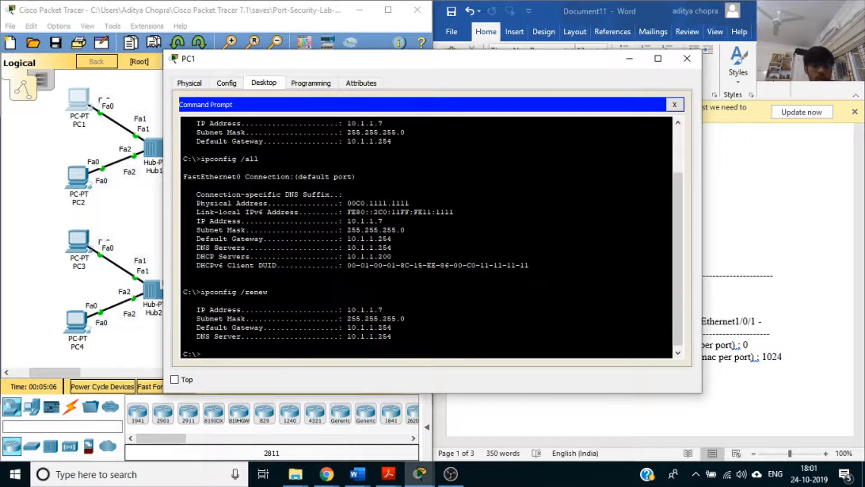
pyautogui.press('Up')
pyautogui.press('Up')
pyautogui.press('Return')
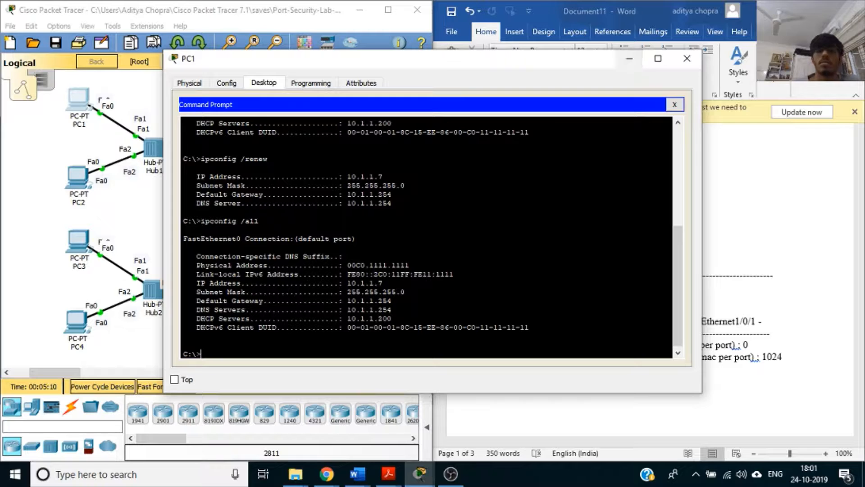
# Return to Multilayer Switch0, rerun show port-security address and highlight the MAC address listed for GigabitEthernet1/0/1
pyautogui.click(630, 59)
pyautogui.click(296, 295)
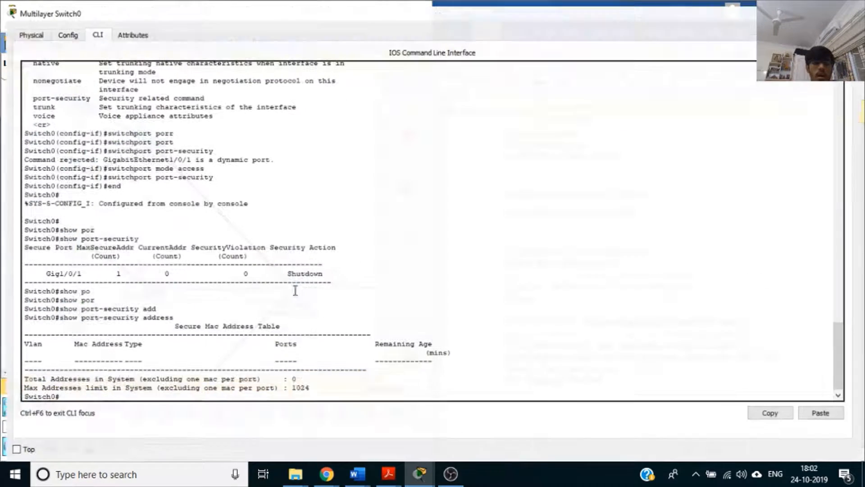
pyautogui.click(265, 395)
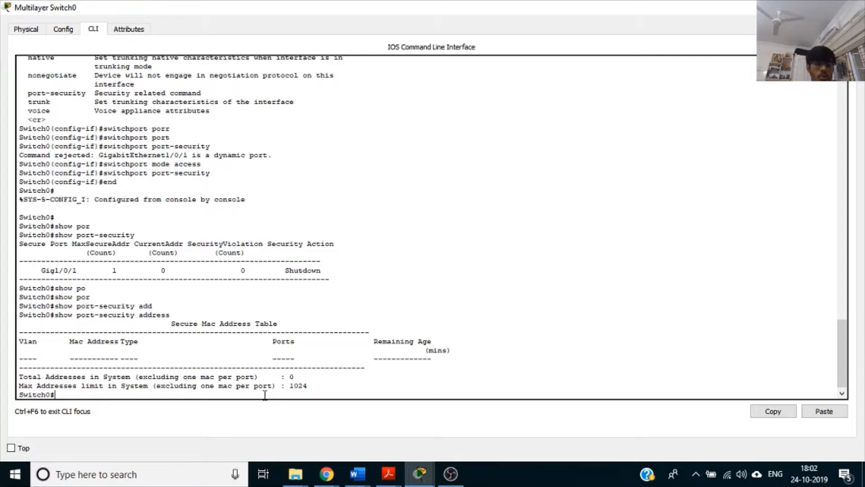
pyautogui.press('Up')
pyautogui.press('Return')
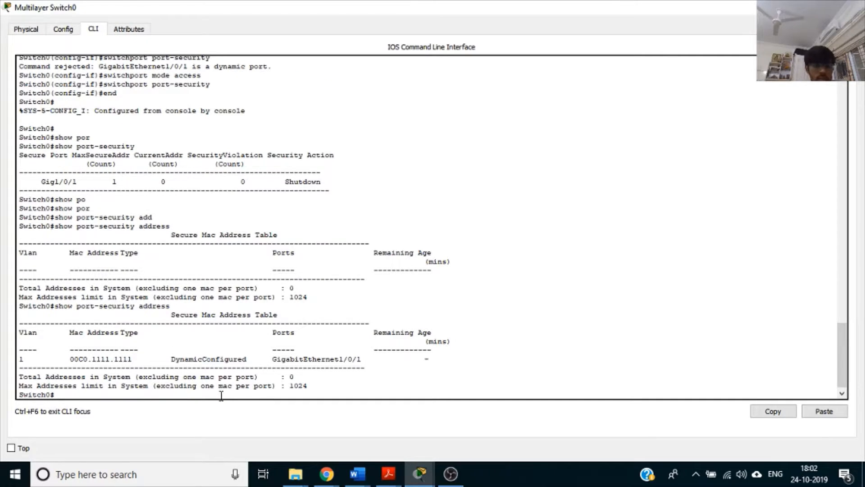
pyautogui.moveTo(70, 358); pyautogui.dragTo(140, 366)
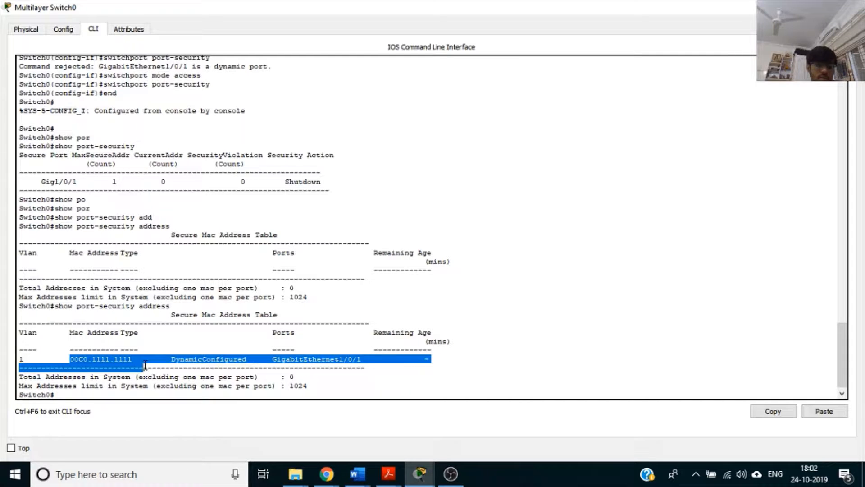
pyautogui.click(175, 366)
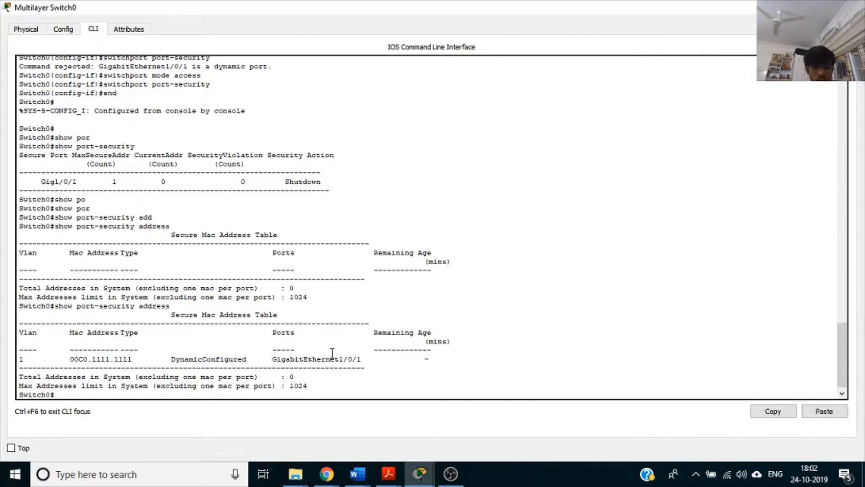
# Rerun show port-security on the switch to check the address and violation counts for Gig1/0/1
pyautogui.press('Up')
pyautogui.press('Up')
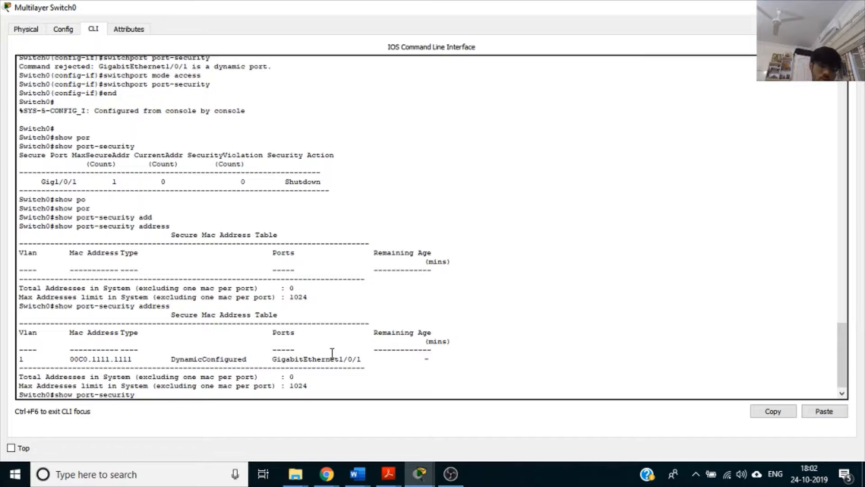
pyautogui.press('Return')
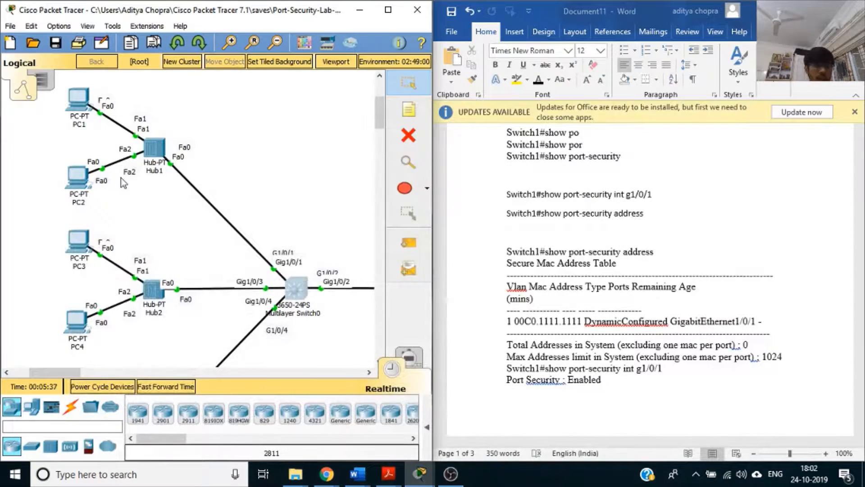
# Open PC2's Command Prompt and display its full adapter details with ipconfig /all
pyautogui.click(78, 177)
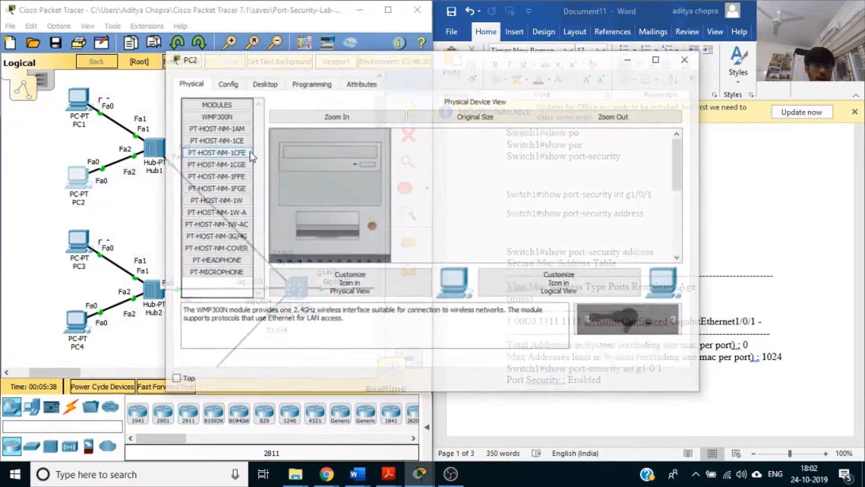
pyautogui.click(263, 82)
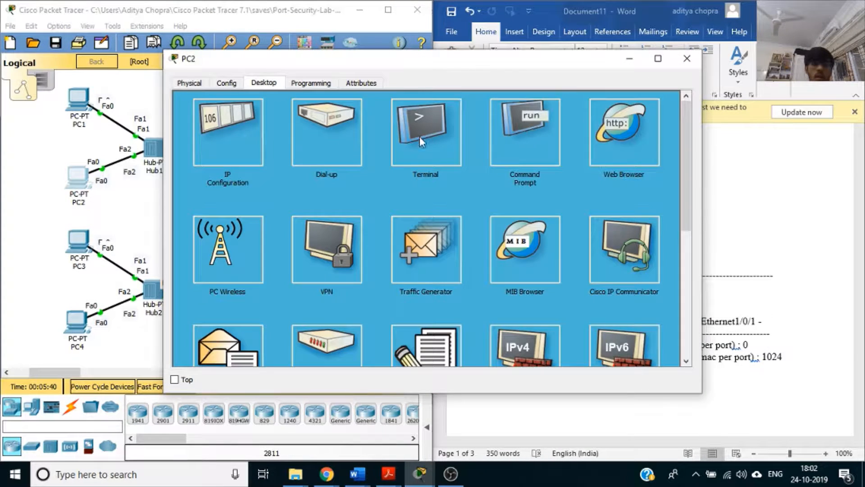
pyautogui.click(547, 131)
pyautogui.write('ip')
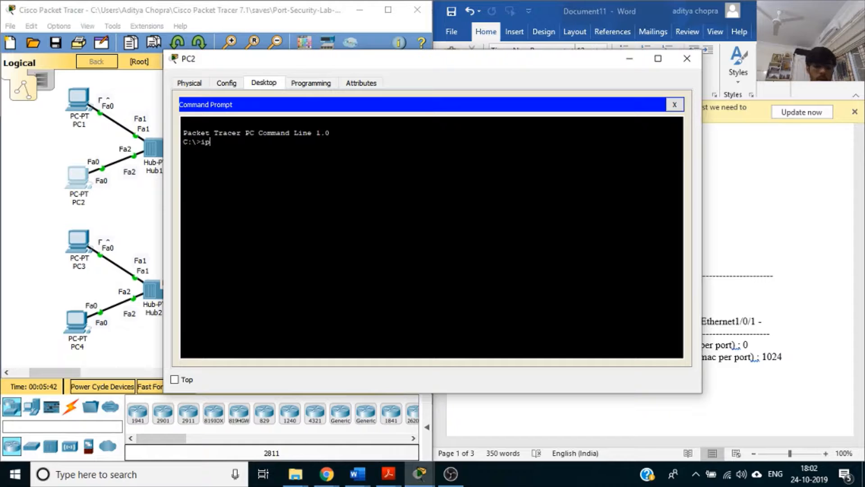
pyautogui.press('BackSpace')
pyautogui.press('BackSpace')
pyautogui.write('ipconfig a')
pyautogui.press('BackSpace')
pyautogui.write('/a;;')
pyautogui.press('Return')
pyautogui.press('Up')
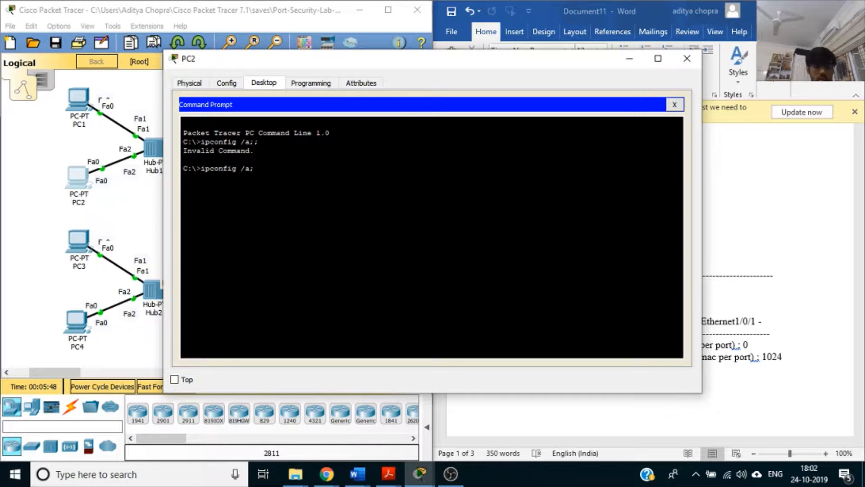
pyautogui.write('ll')
pyautogui.press('Return')
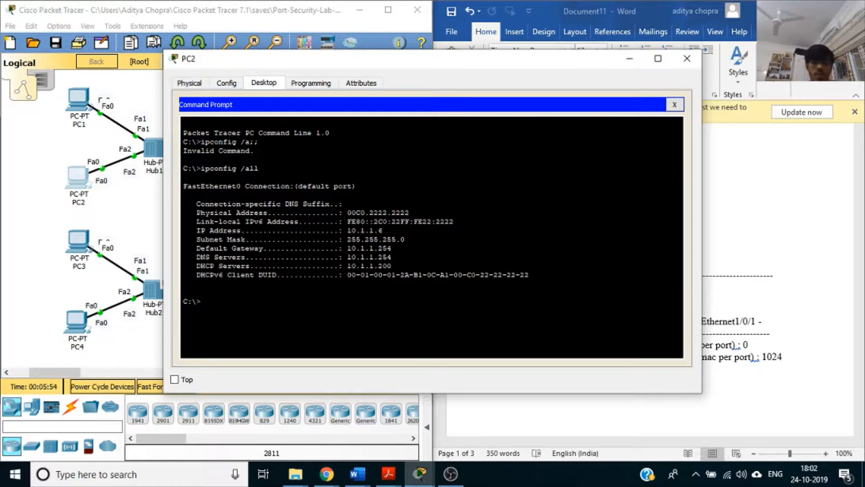
# Try to renew PC2's DHCP lease with ipconfig /renew to send traffic into G1/0/1
pyautogui.press('Up')
pyautogui.press('BackSpace')
pyautogui.press('BackSpace')
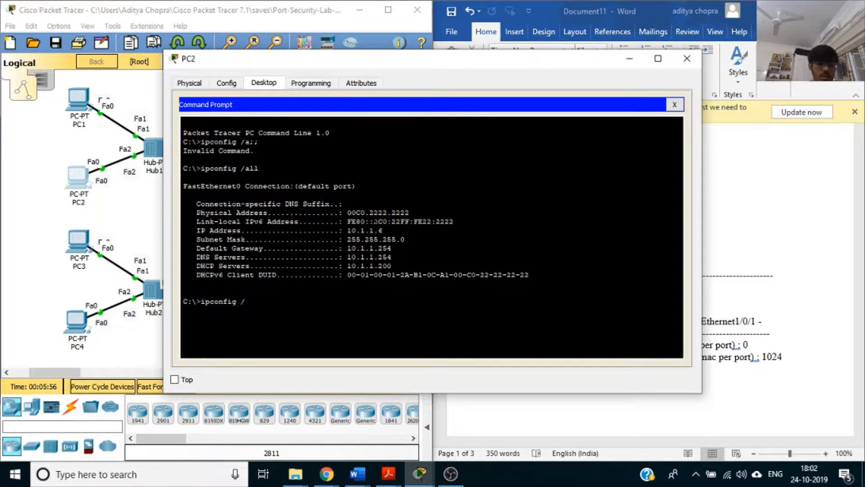
pyautogui.write('renew')
pyautogui.press('Return')
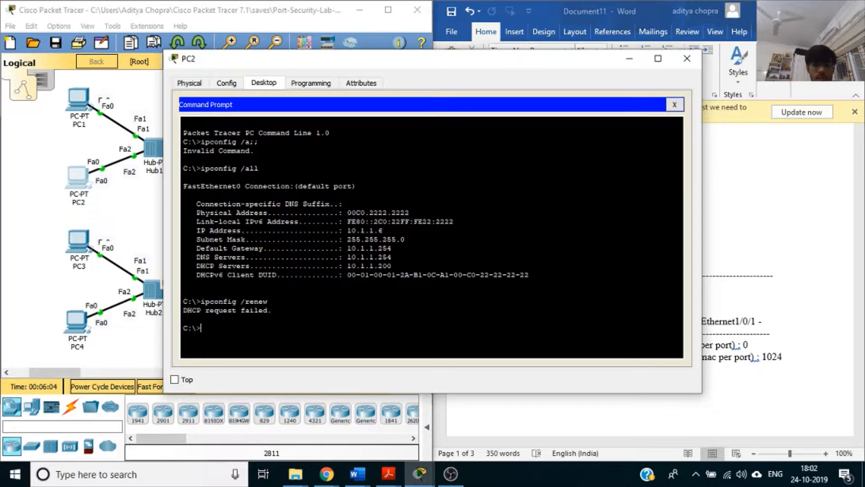
# Return to Multilayer Switch0's CLI and rerun show port-security to check the counts for Gig1/0/1
pyautogui.click(137, 343)
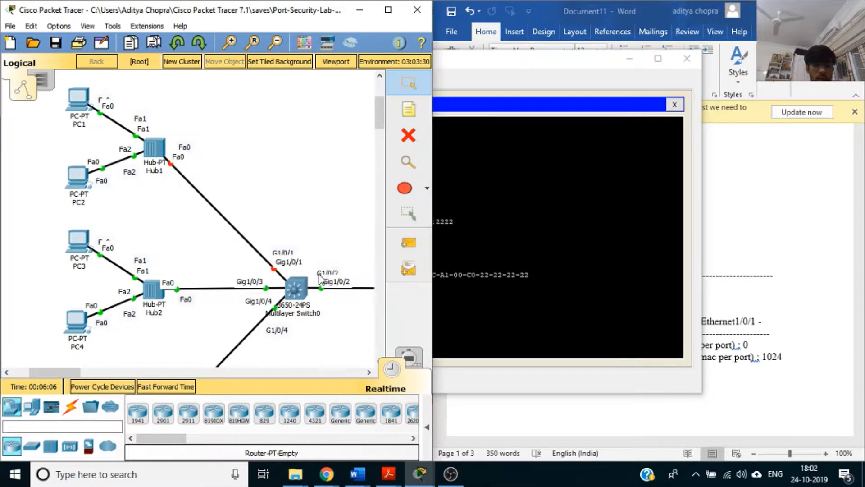
pyautogui.click(300, 295)
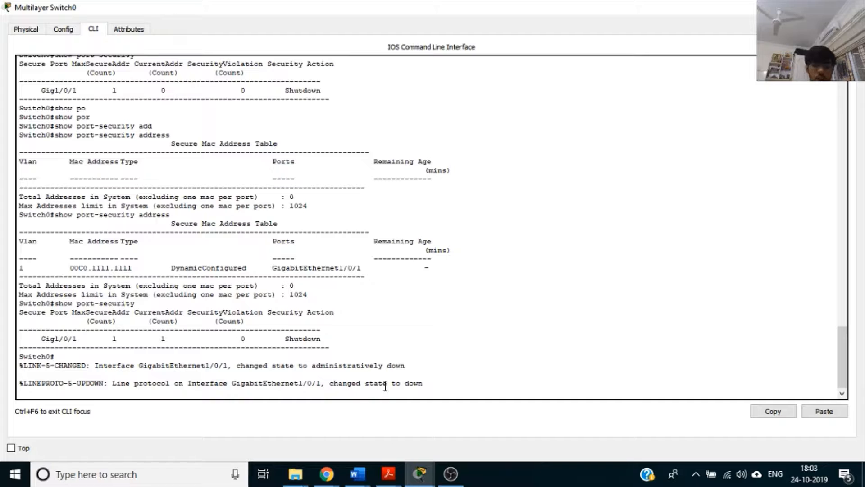
pyautogui.press('Return')
pyautogui.press('Return')
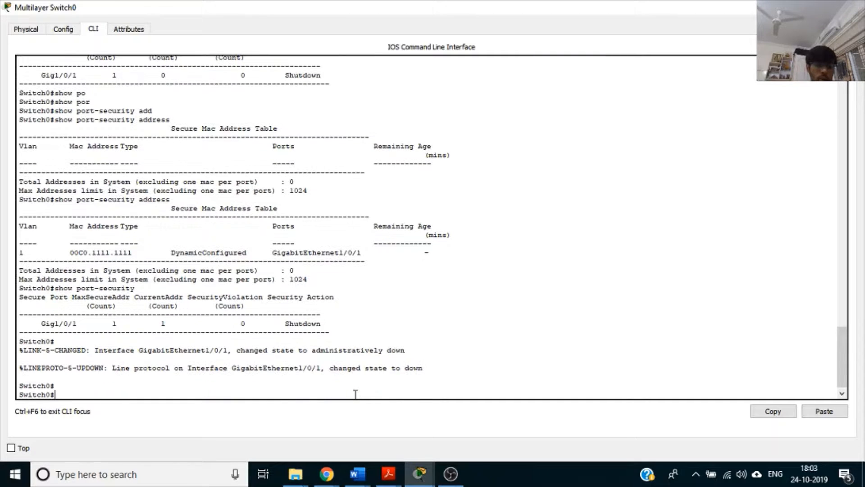
pyautogui.press('Up')
pyautogui.press('Up')
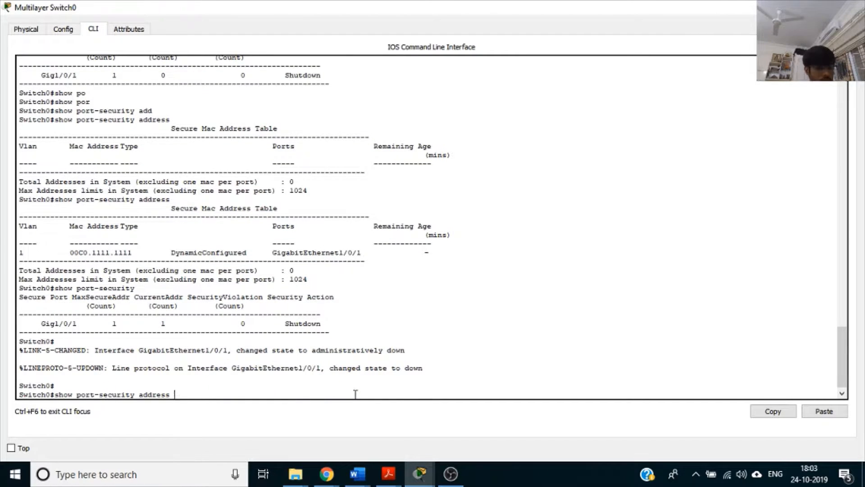
pyautogui.press('Down')
pyautogui.press('Return')
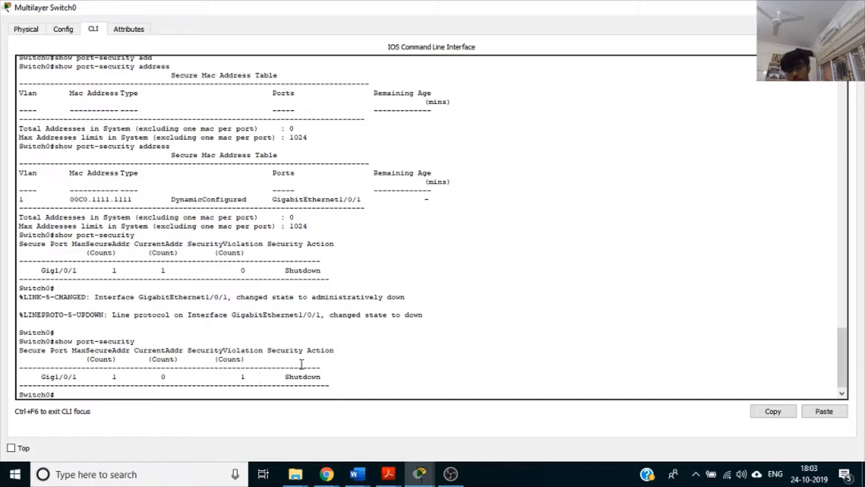
# Rerun show port-security address on the switch to recheck the secure MAC address table
pyautogui.press('Up')
pyautogui.press('Up')
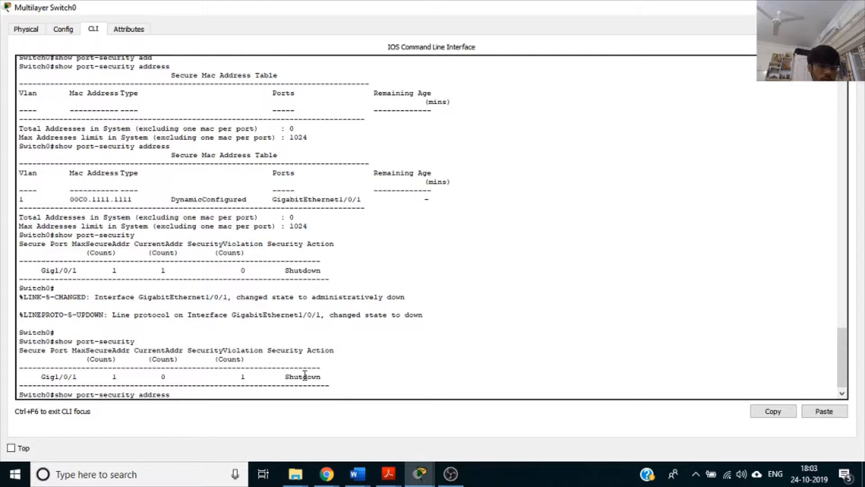
pyautogui.press('Return')
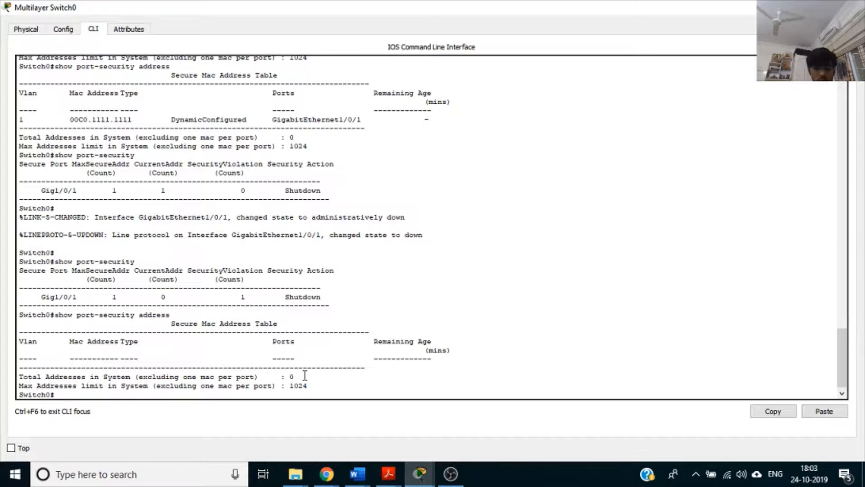
# Place the switch CLI beside the Word notes and look up the commands that follow the port shutdown
pyautogui.press('super+Left')
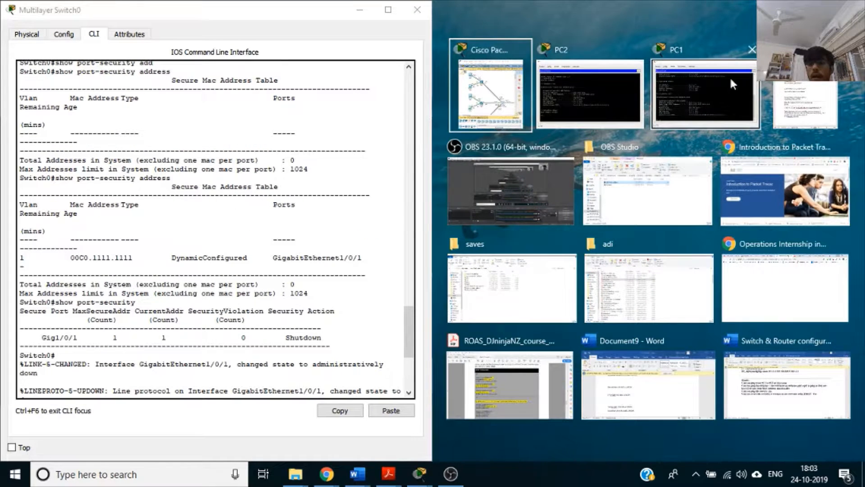
pyautogui.click(781, 91)
pyautogui.click(649, 229)
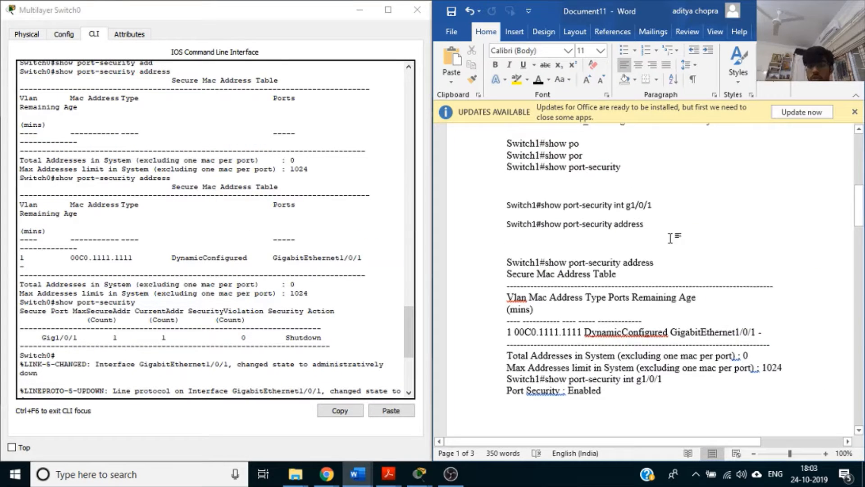
pyautogui.scroll(3, 680, 235)
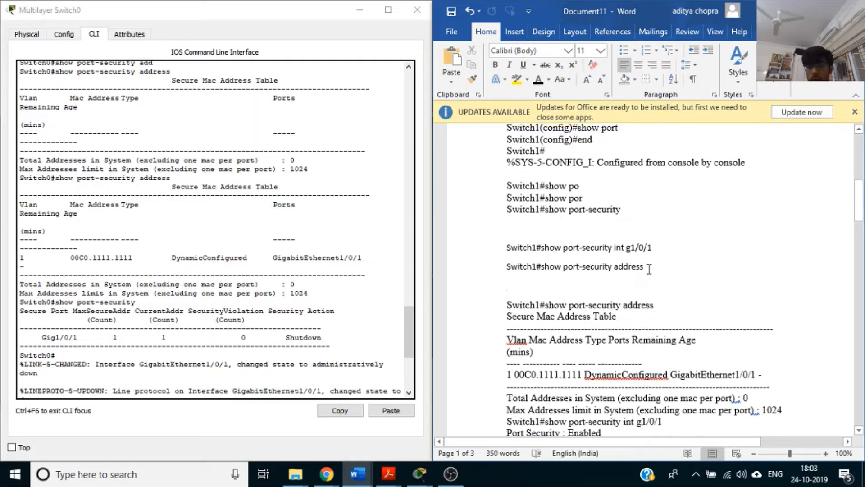
pyautogui.scroll(4, 691, 234)
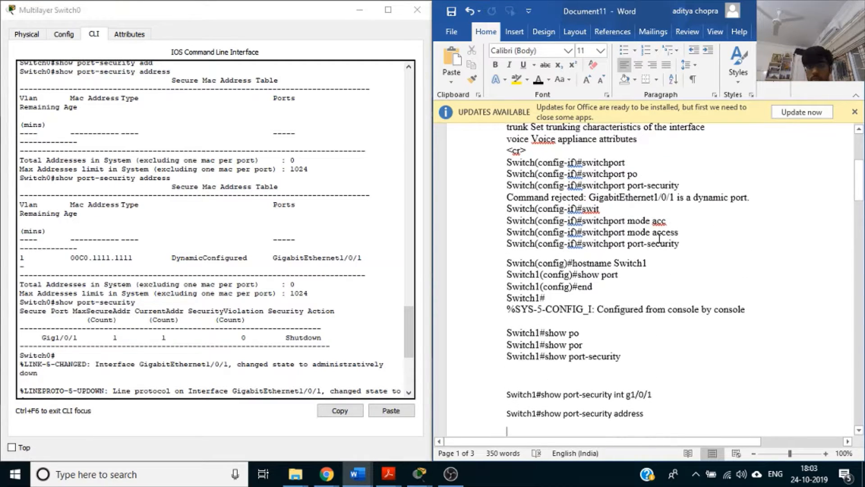
pyautogui.scroll(-20, 612, 346)
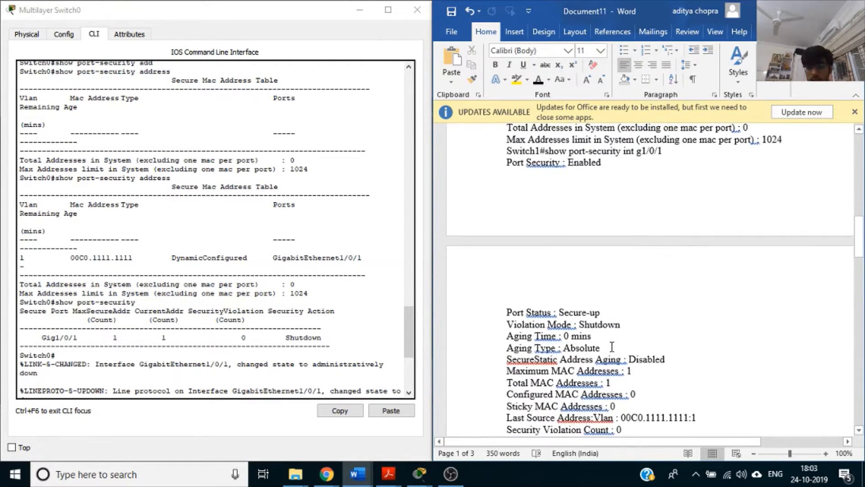
pyautogui.scroll(-1, 612, 346)
pyautogui.scroll(1, 623, 305)
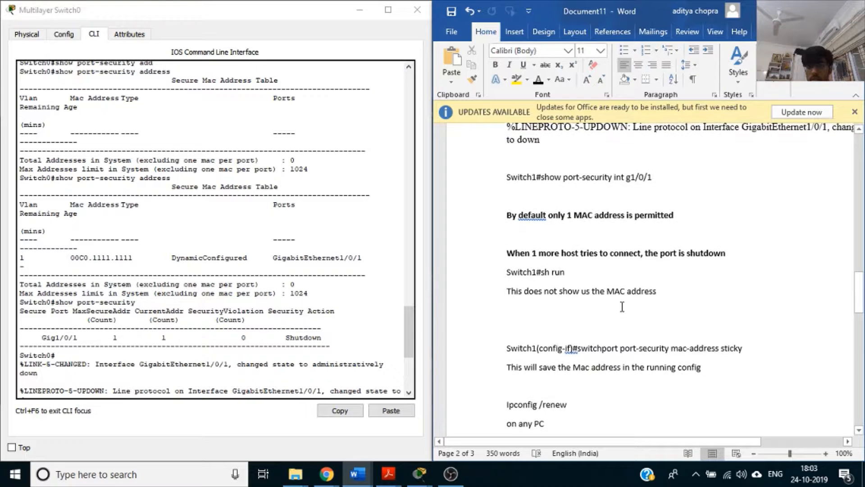
# Run show port-security int g1/0/1 on the switch and highlight the last source address in its output
pyautogui.click(278, 364)
pyautogui.scroll(-8, 271, 363)
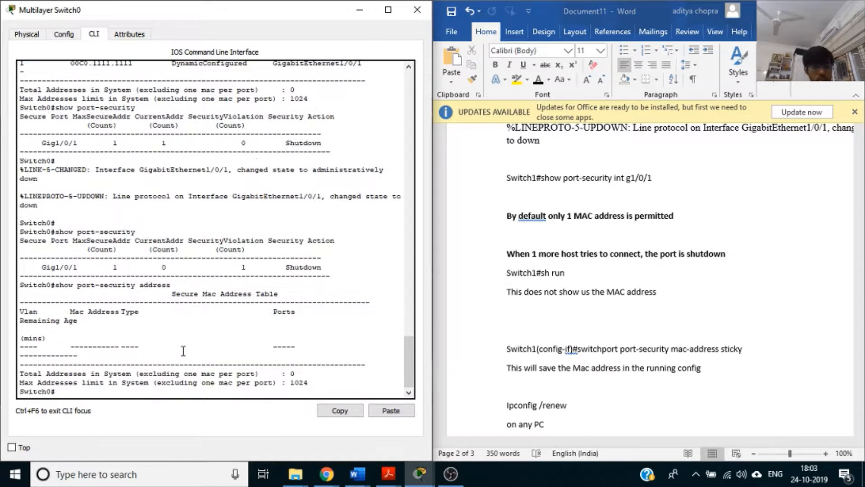
pyautogui.write('show por')
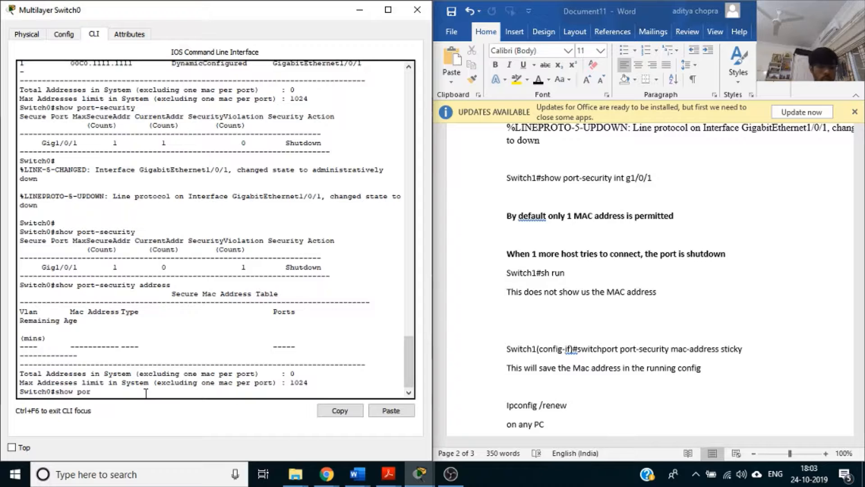
pyautogui.press('Tab')
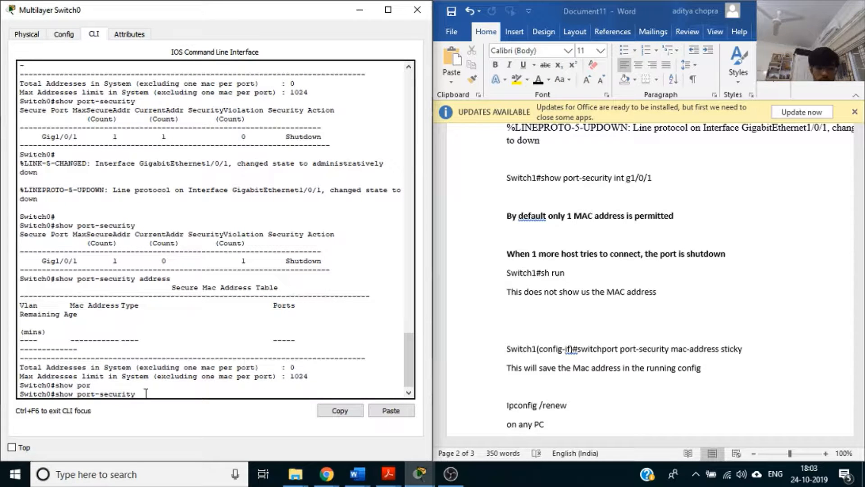
pyautogui.write('int')
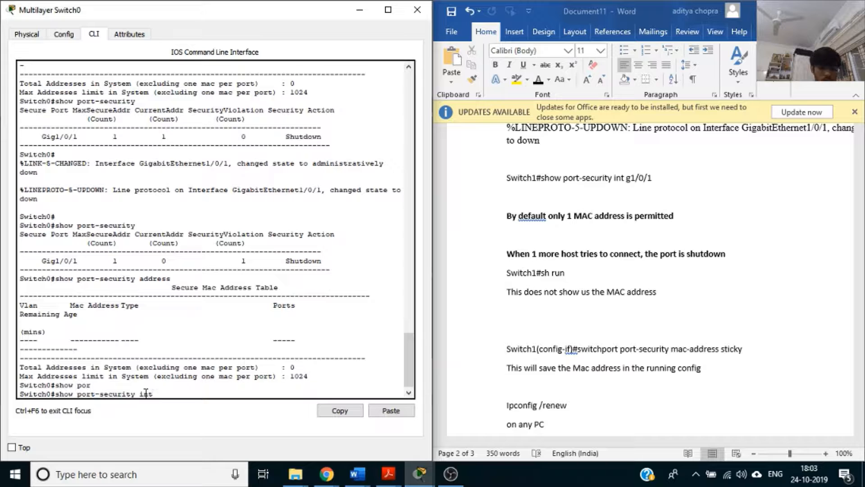
pyautogui.write(' g1/0/1')
pyautogui.press('Return')
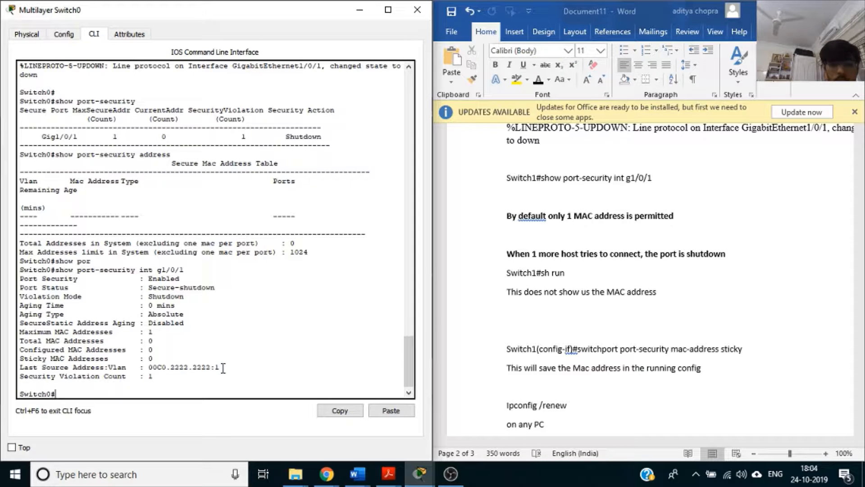
pyautogui.moveTo(220, 366); pyautogui.dragTo(150, 368)
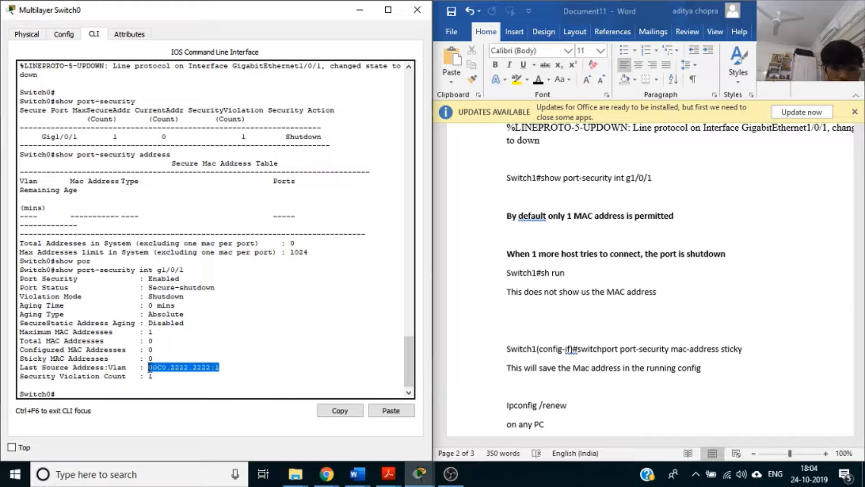
pyautogui.click(176, 368)
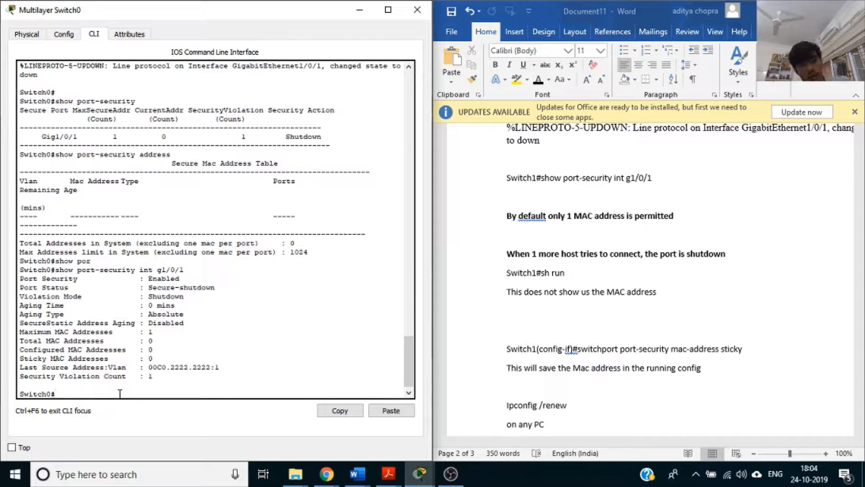
# Clear the recalled show command at the Switch0 prompt and write config in its place without running it
pyautogui.press('Up')
pyautogui.press('BackSpace')
pyautogui.press('BackSpace')
pyautogui.press('BackSpace')
pyautogui.press('BackSpace')
pyautogui.press('BackSpace')
pyautogui.press('BackSpace')
pyautogui.press('BackSpace')
pyautogui.press('BackSpace')
pyautogui.press('BackSpace')
pyautogui.press('BackSpace')
pyautogui.press('BackSpace')
pyautogui.press('BackSpace')
pyautogui.press('BackSpace')
pyautogui.press('BackSpace')
pyautogui.press('BackSpace')
pyautogui.press('BackSpace')
pyautogui.press('BackSpace')
pyautogui.press('BackSpace')
pyautogui.press('BackSpace')
pyautogui.press('BackSpace')
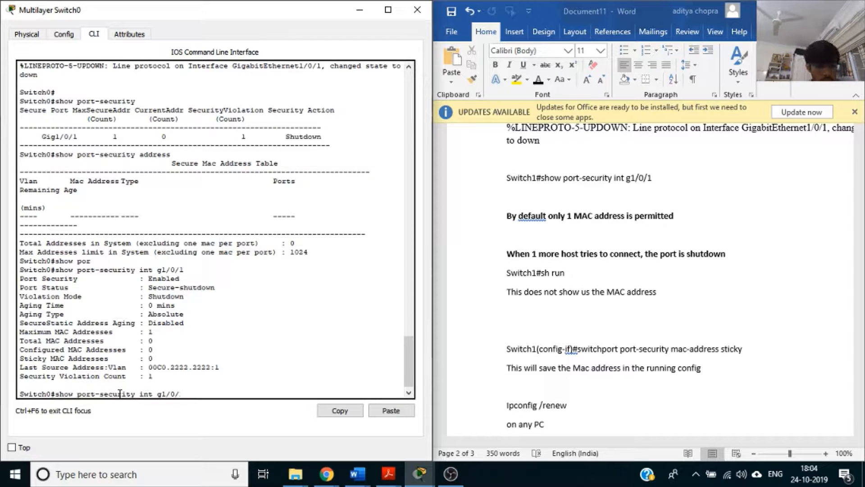
pyautogui.write('config')
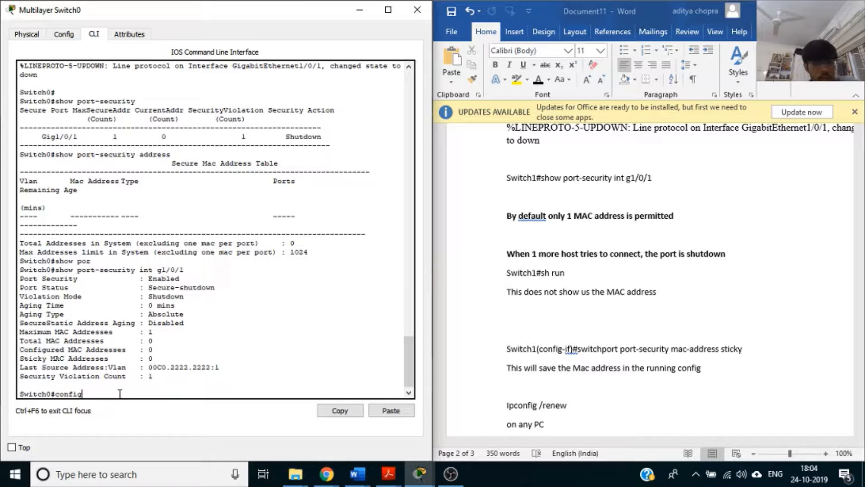
# Review the port security task list beside the topology for the remaining G1/0/1 questions, then return to the switch CLI
pyautogui.click(360, 10)
pyautogui.hscroll(5, 279, 224)
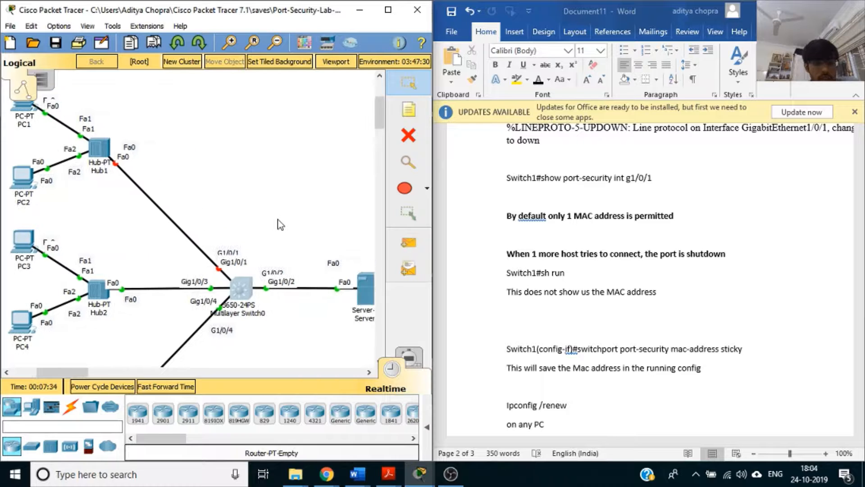
pyautogui.hscroll(4, 279, 224)
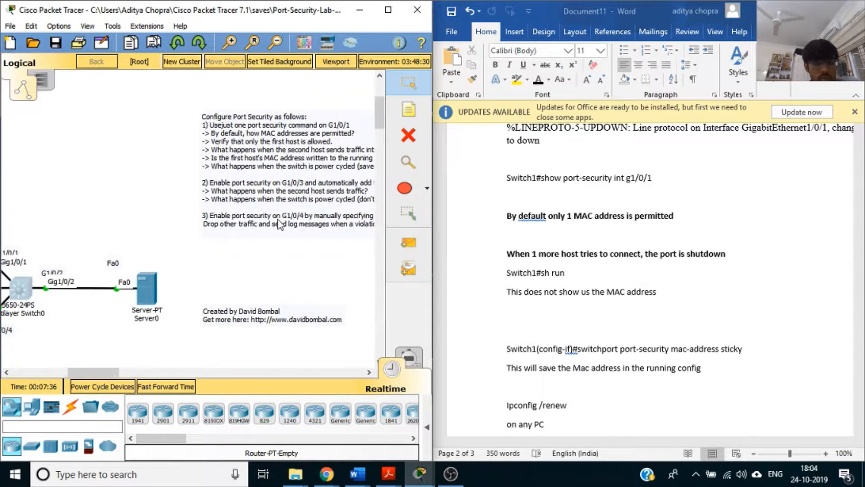
pyautogui.hscroll(1, 247, 146)
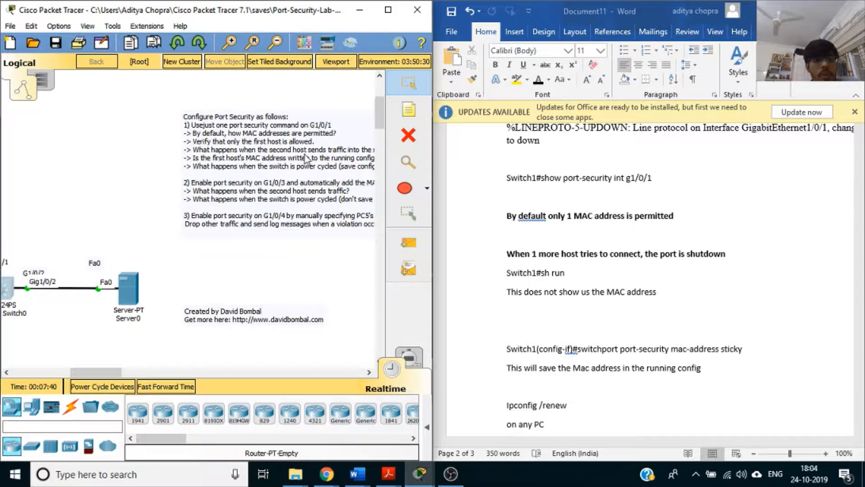
pyautogui.hscroll(2, 260, 180)
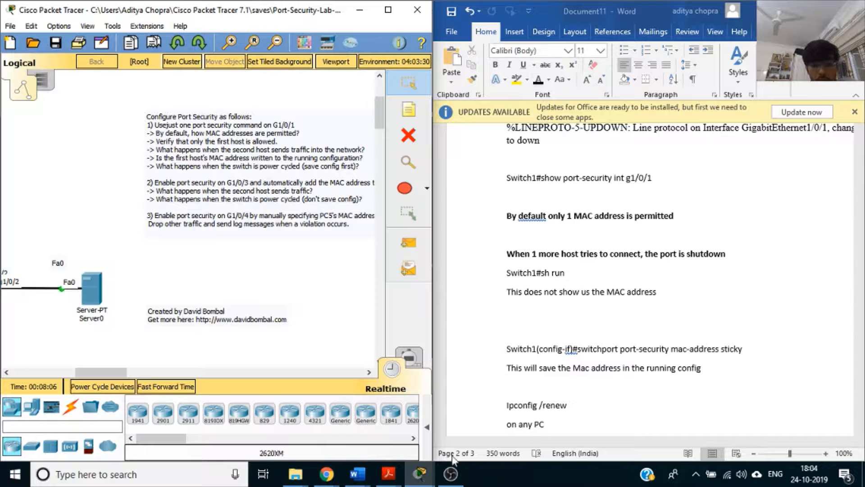
pyautogui.moveTo(428, 476)
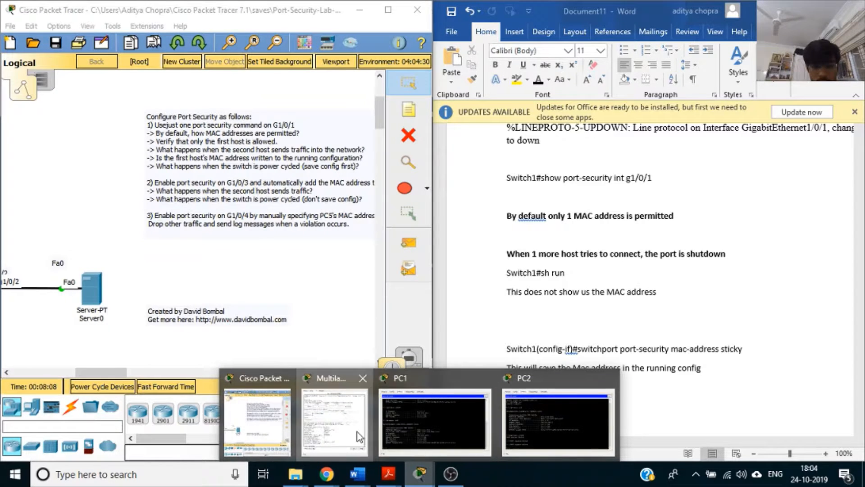
pyautogui.click(332, 415)
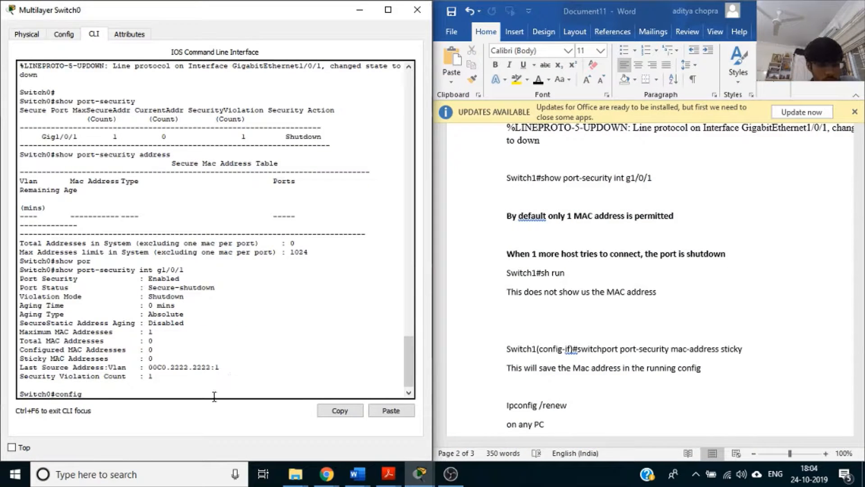
# Try shut in the switch's global configuration mode, return to privileged mode with end, and try shut there again
pyautogui.press('Return')
pyautogui.write('shut')
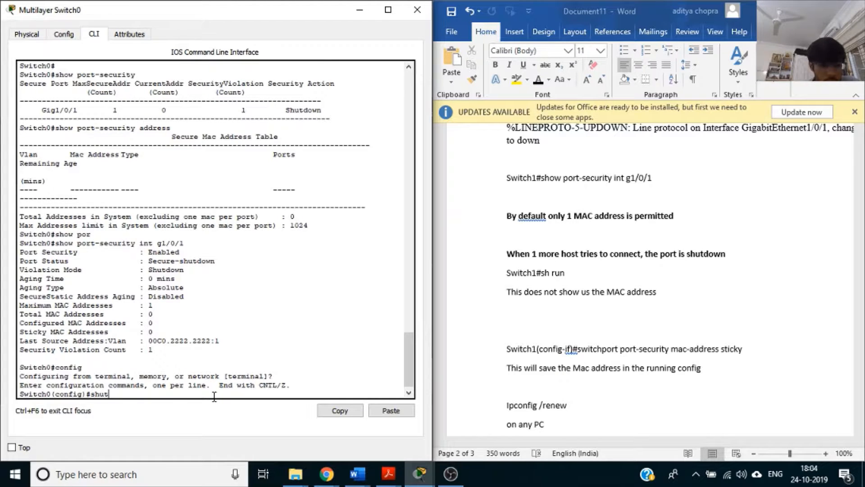
pyautogui.press('Return')
pyautogui.press('Return')
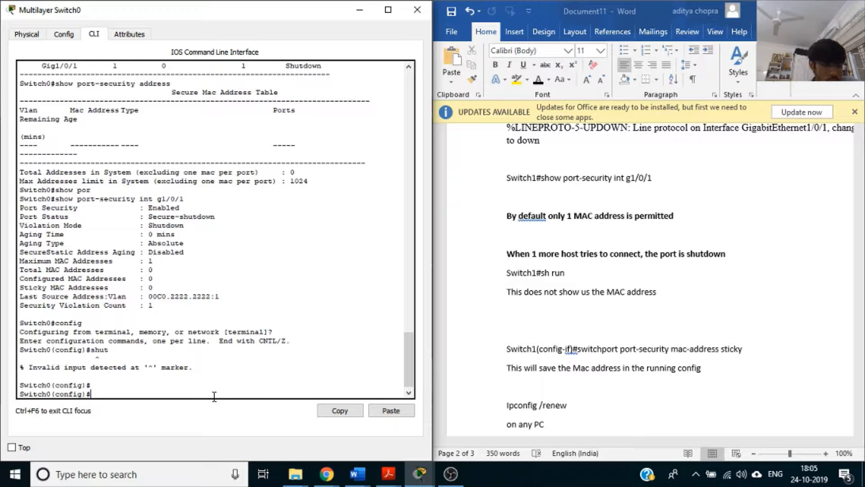
pyautogui.write('end')
pyautogui.press('Return')
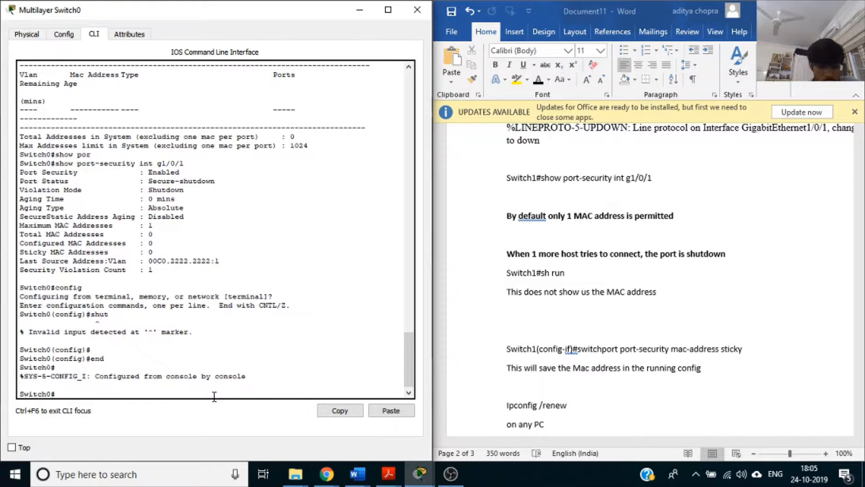
pyautogui.write('shut')
pyautogui.press('Return')
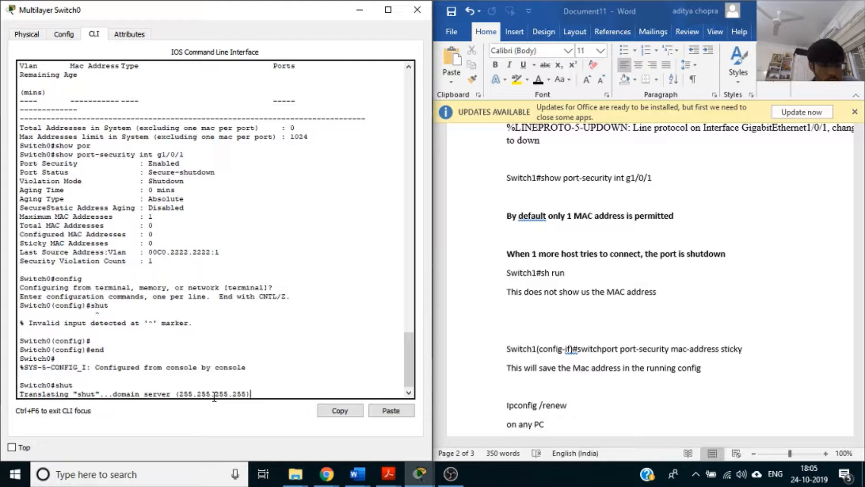
pyautogui.click(359, 11)
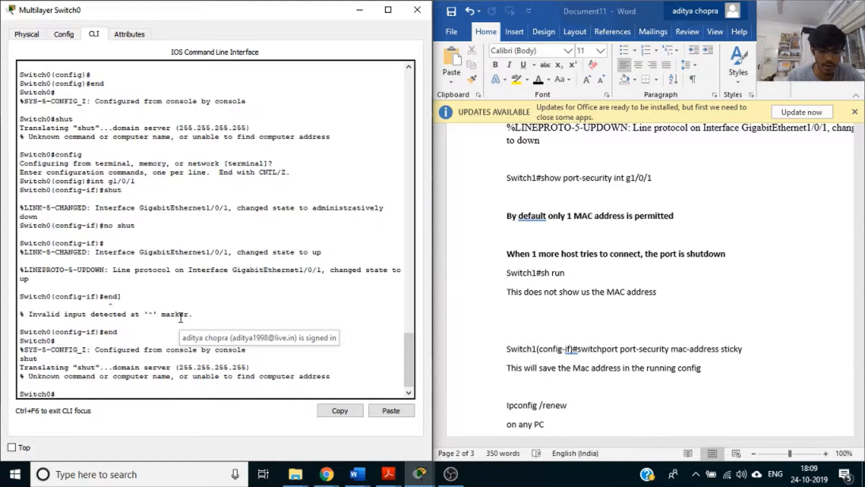
# Enter configuration mode for interface g1/0/1 on the switch and issue no shut
pyautogui.write('config')
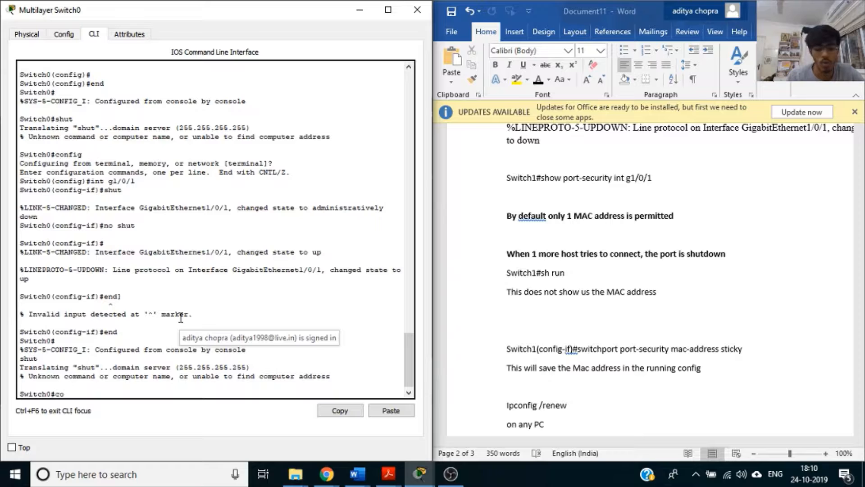
pyautogui.press('Return')
pyautogui.press('Return')
pyautogui.press('Return')
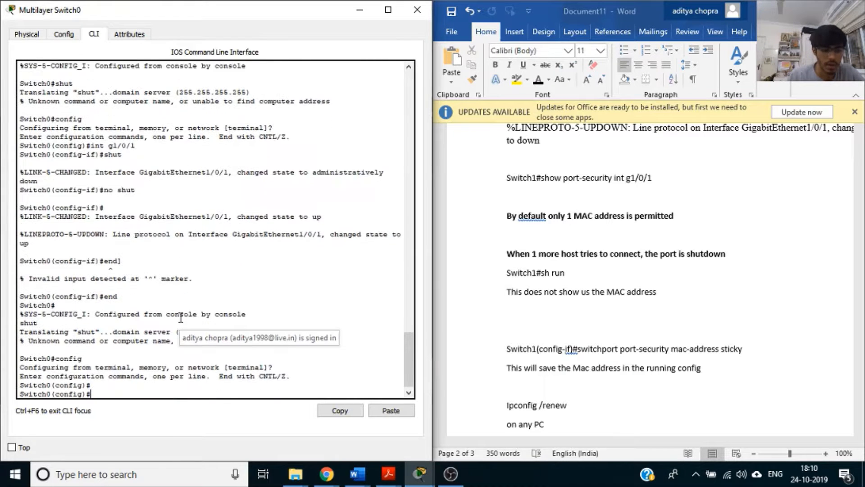
pyautogui.write('int g1')
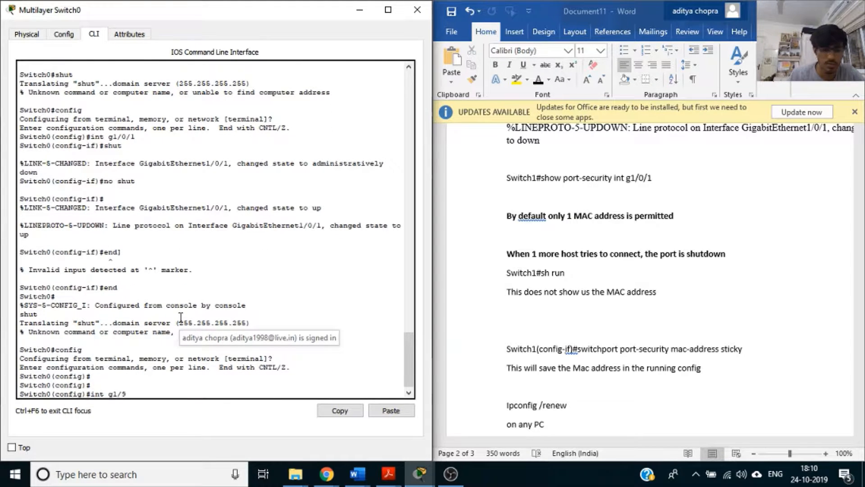
pyautogui.write('/50/1')
pyautogui.press('Return')
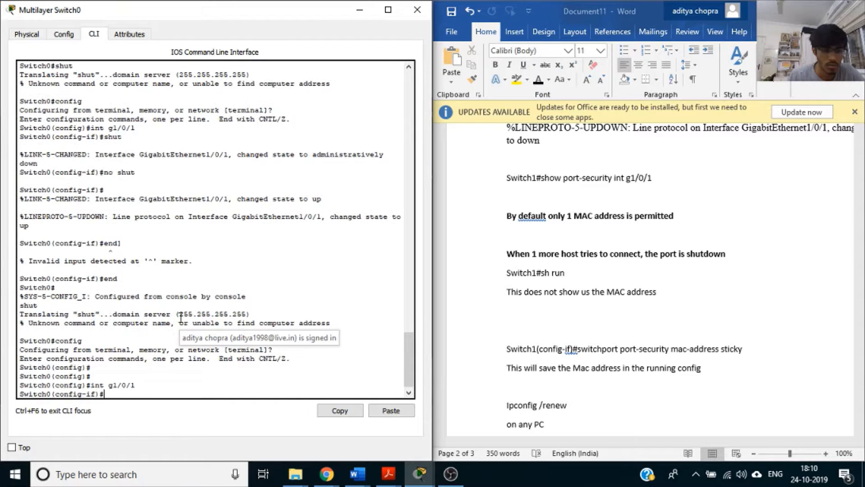
pyautogui.write('no shut')
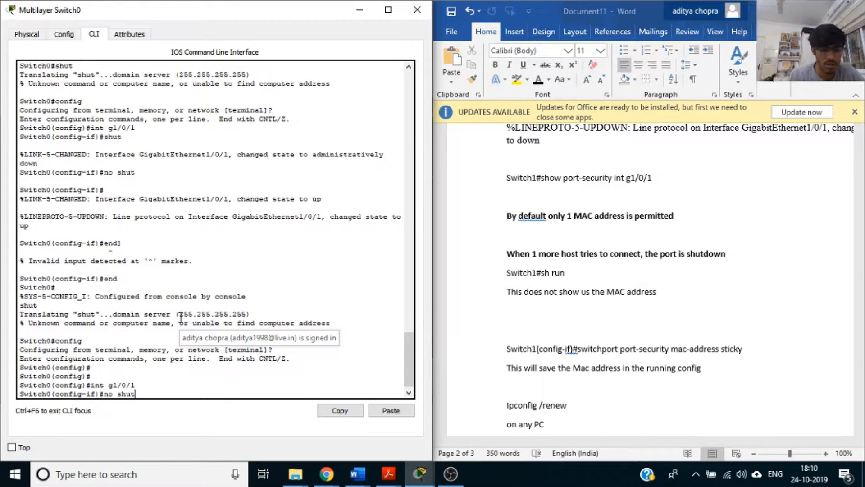
pyautogui.press('Return')
pyautogui.press('Return')
# Bounce interface g1/0/1 with shut followed by no shut, and leave configuration mode with end
pyautogui.write('sh')
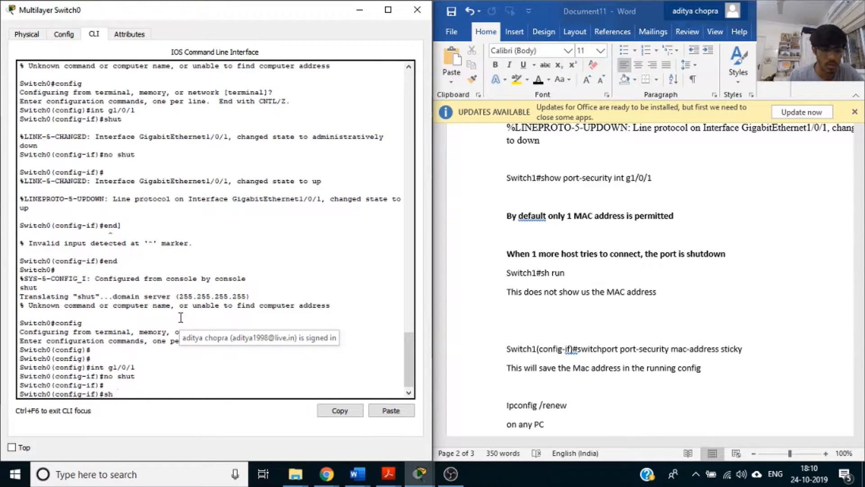
pyautogui.write('shut')
pyautogui.press('Return')
pyautogui.press('Return')
pyautogui.press('Return')
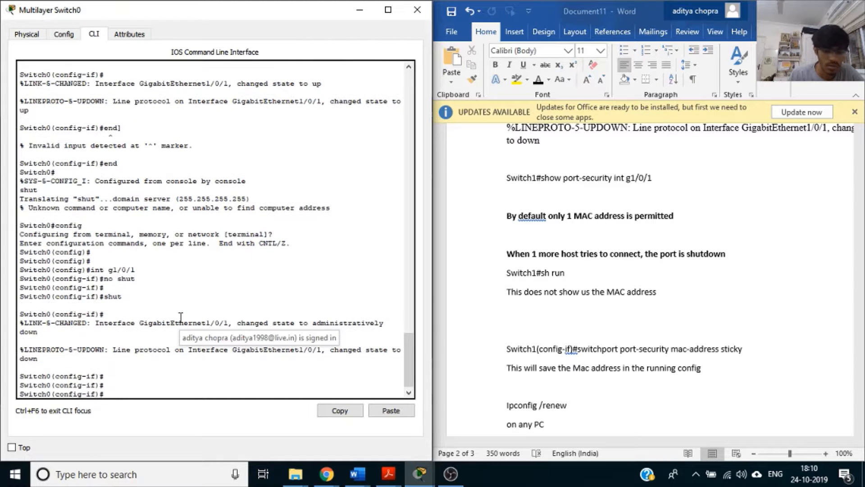
pyautogui.write('no shut')
pyautogui.press('Return')
pyautogui.press('Return')
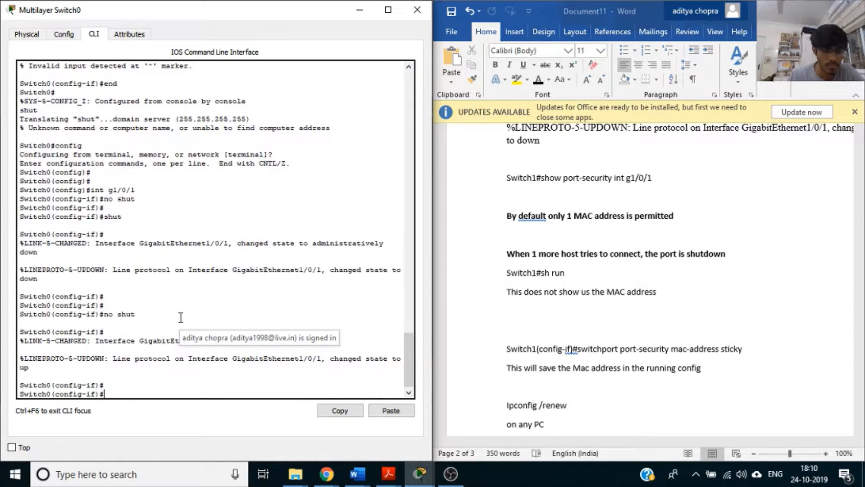
pyautogui.write('end')
pyautogui.press('Return')
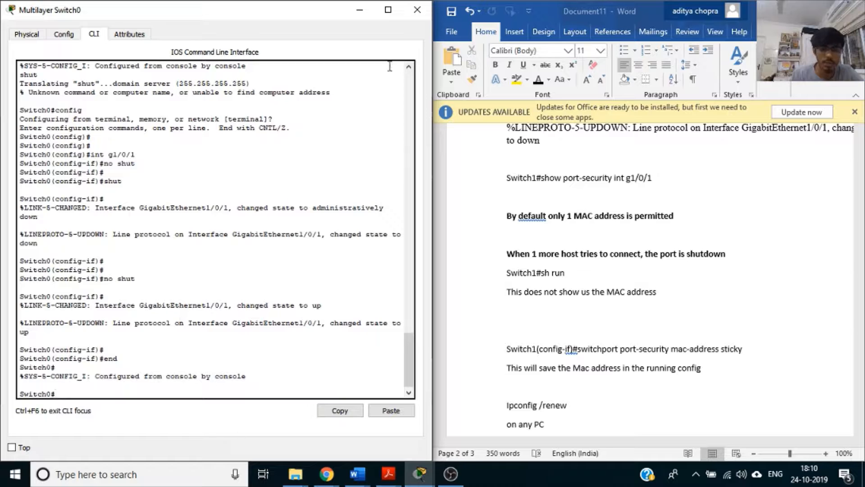
# Try to renew PC1's DHCP address with ipconfig /renew at its command prompt, then close the PC1 window
pyautogui.click(360, 9)
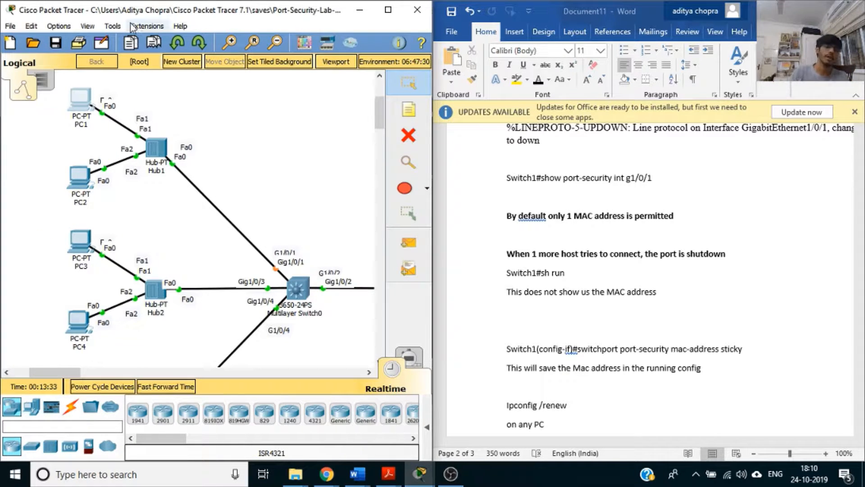
pyautogui.click(85, 108)
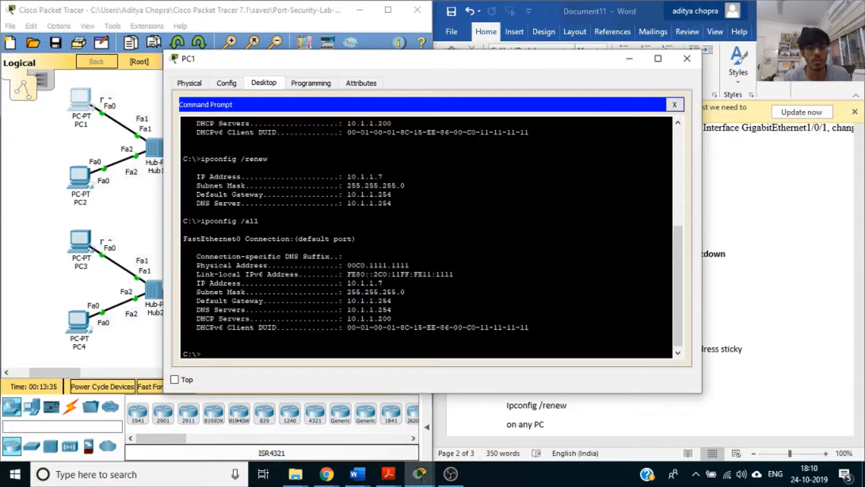
pyautogui.click(310, 84)
pyautogui.click(270, 83)
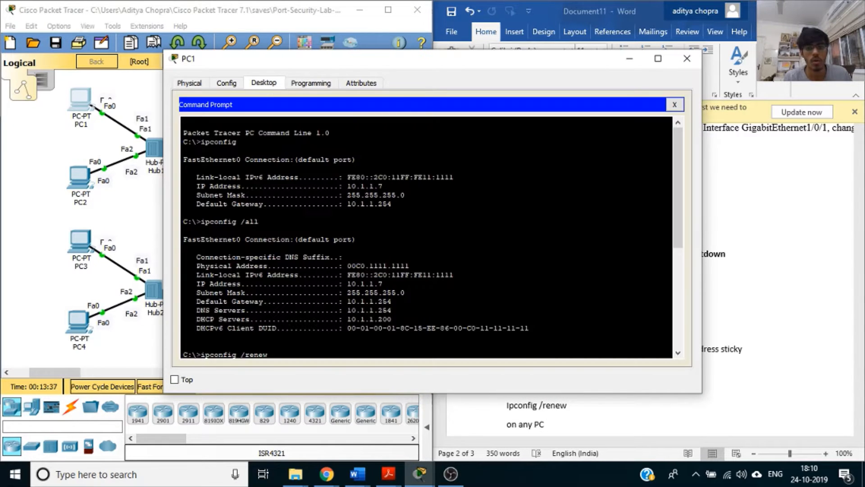
pyautogui.scroll(-8, 363, 271)
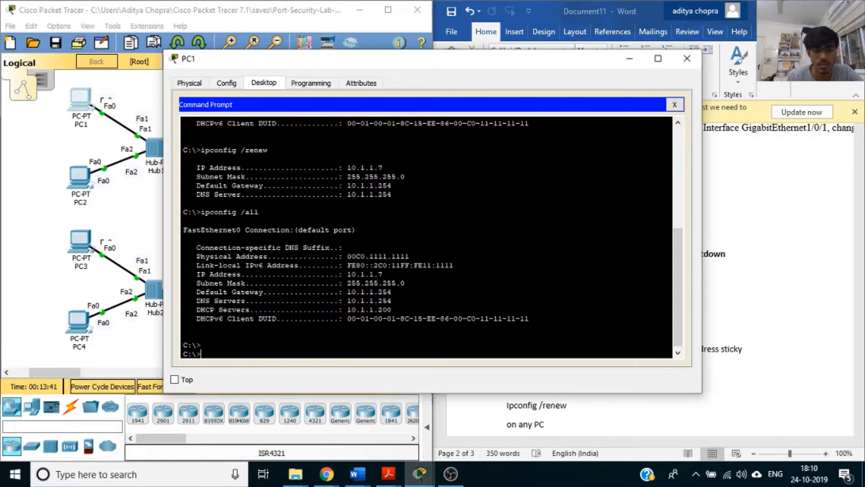
pyautogui.write('ipconfig /renew')
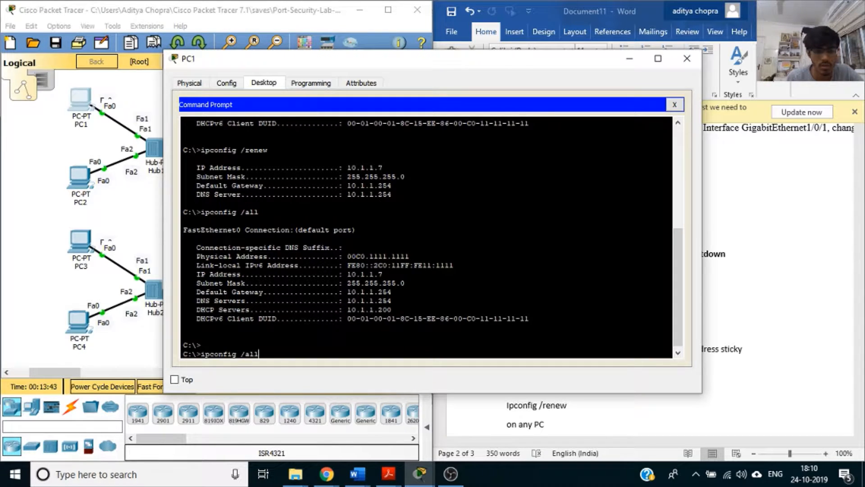
pyautogui.press('Return')
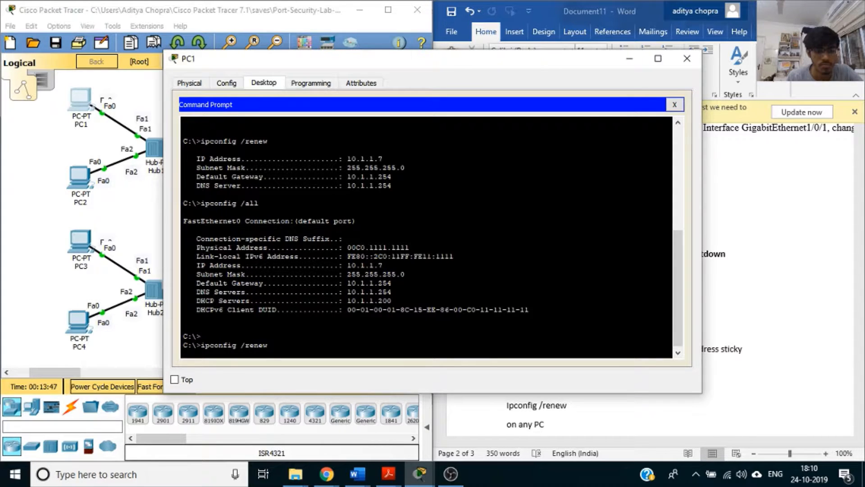
pyautogui.moveTo(501, 58); pyautogui.dragTo(619, 108)
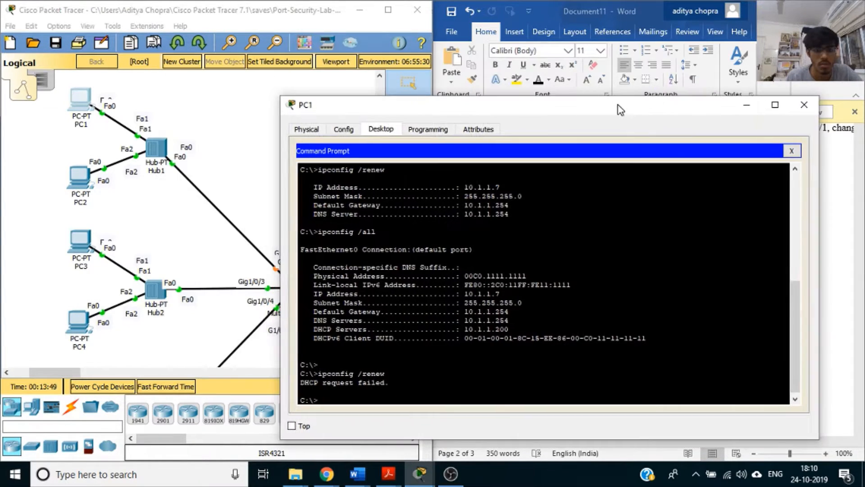
pyautogui.click(805, 105)
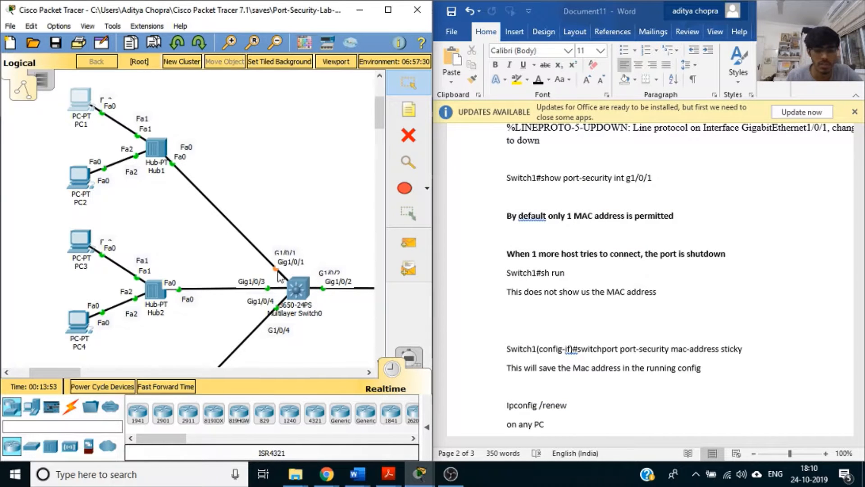
# Check the switch CLI briefly, then reopen PC1's command prompt and run ipconfig /renew again
pyautogui.click(298, 289)
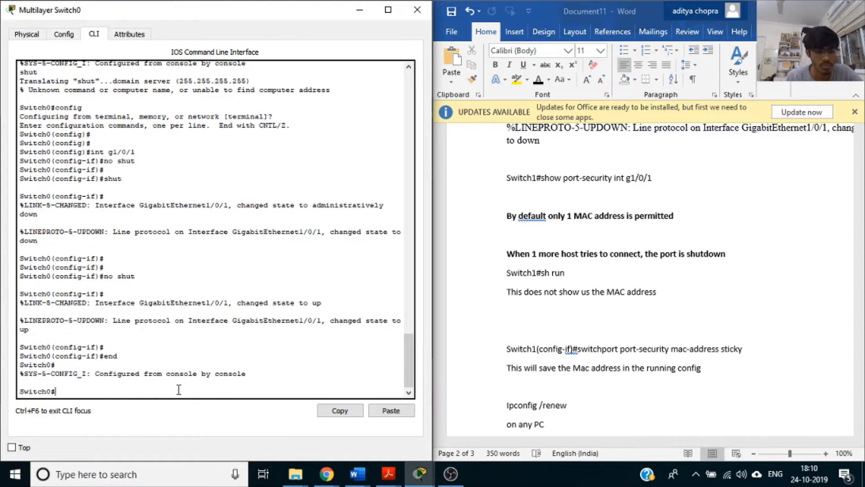
pyautogui.click(359, 9)
pyautogui.click(81, 102)
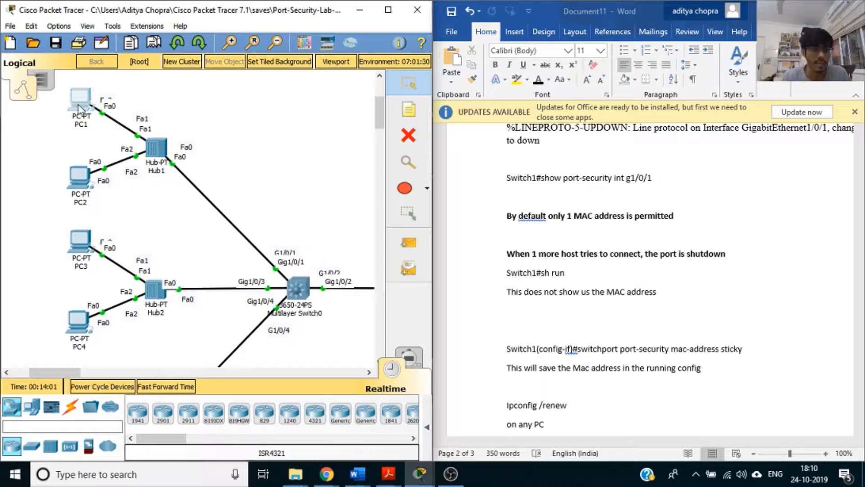
pyautogui.click(553, 126)
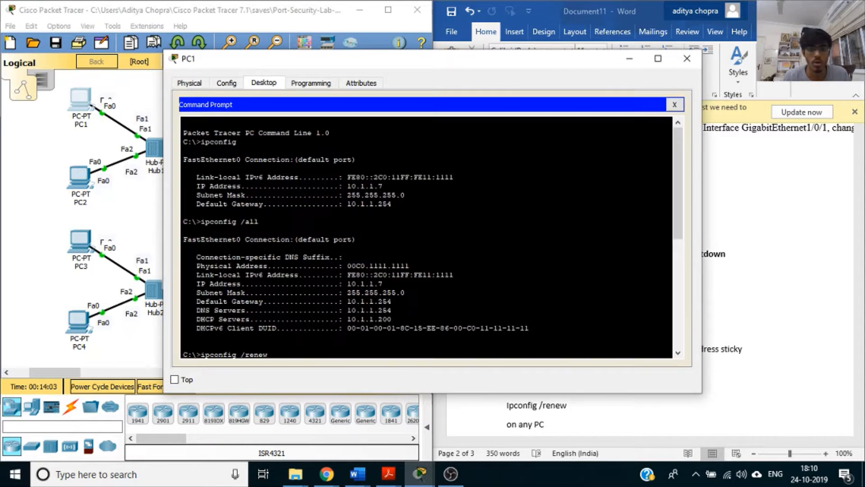
pyautogui.press('Up')
pyautogui.press('Return')
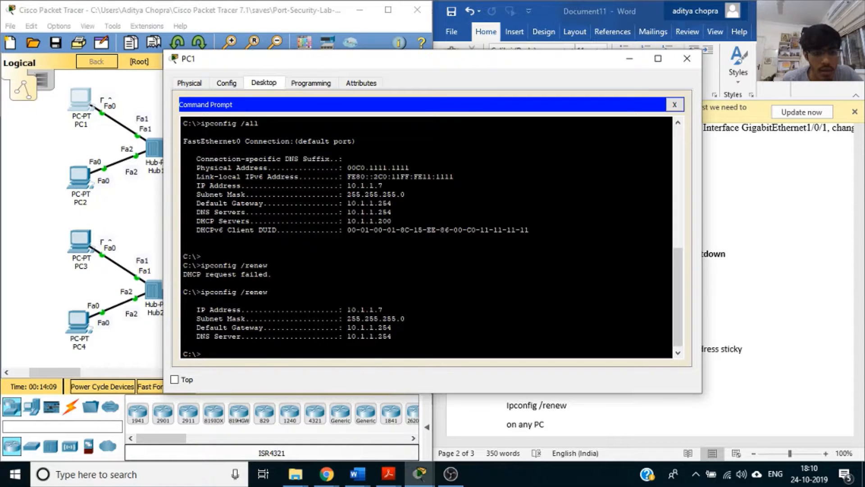
# Display PC1's full network configuration with ipconfig /all and close the PC1 window
pyautogui.press('Up')
pyautogui.press('Up')
pyautogui.press('Return')
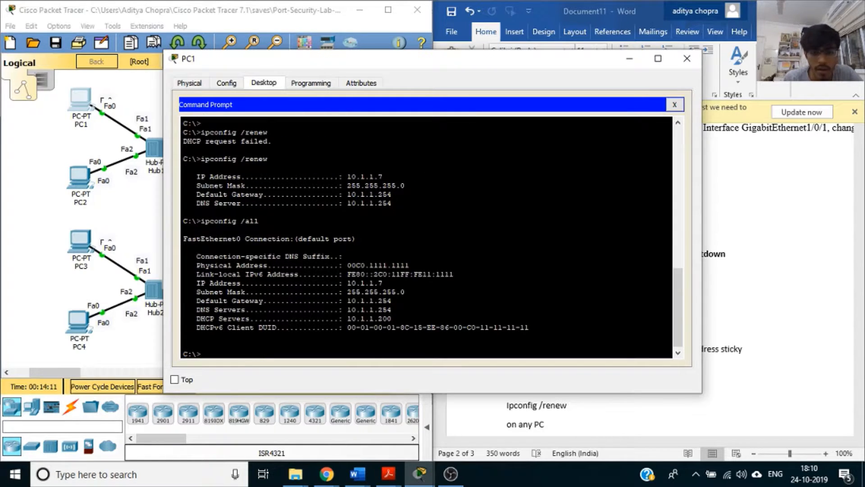
pyautogui.click(687, 58)
# Reopen the multilayer switch CLI and run show port-security address to list the secure MAC addresses
pyautogui.click(303, 295)
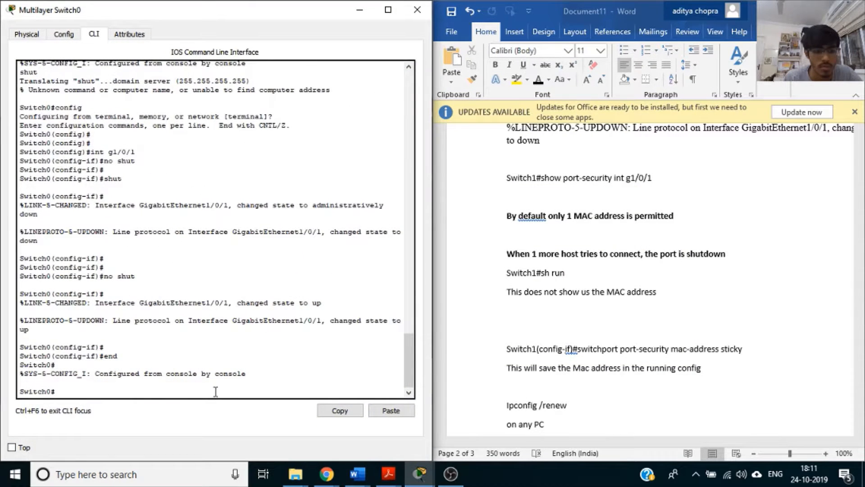
pyautogui.write('config')
pyautogui.press('Up')
pyautogui.press('Up')
pyautogui.press('Up')
pyautogui.press('Up')
pyautogui.press('Up')
pyautogui.press('Up')
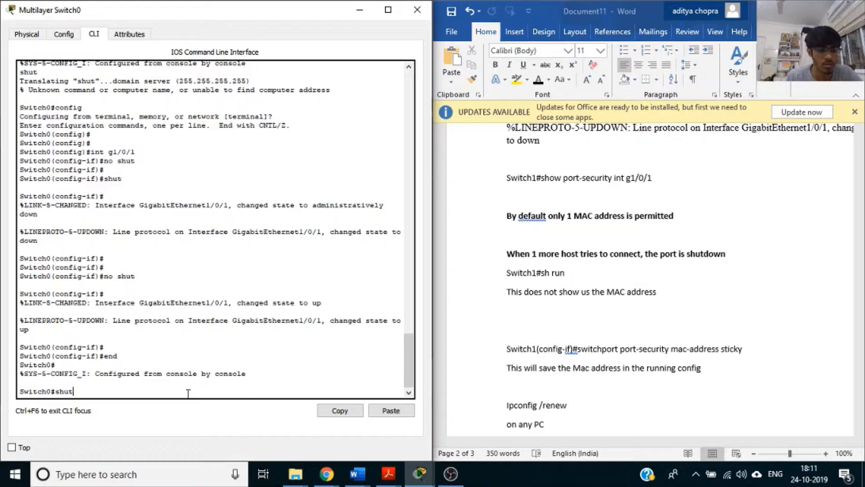
pyautogui.press('Up')
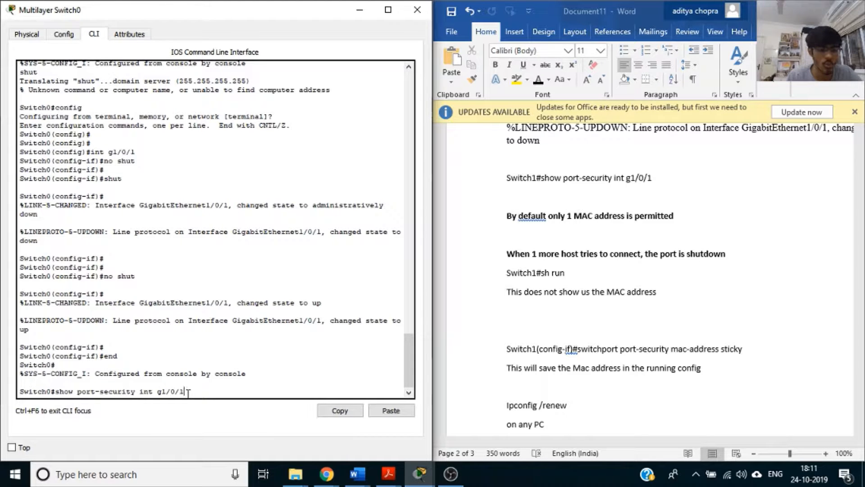
pyautogui.press('Down')
pyautogui.press('Return')
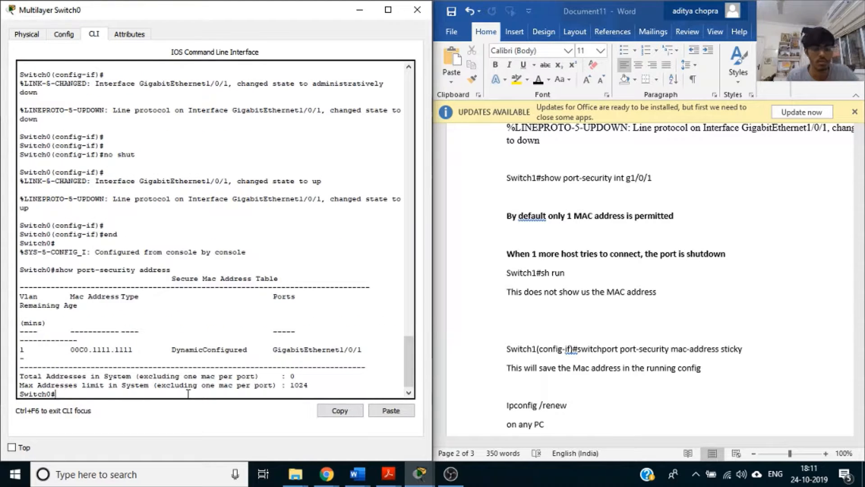
# Run show port-security int g1/0/1 on the switch to examine the port's security status
pyautogui.press('Up')
pyautogui.press('Up')
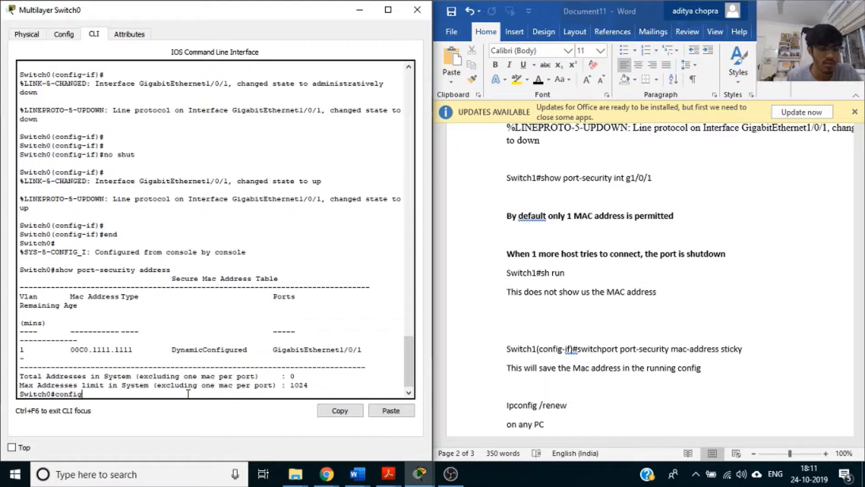
pyautogui.press('Up')
pyautogui.press('Up')
pyautogui.press('Up')
pyautogui.press('Up')
pyautogui.press('Up')
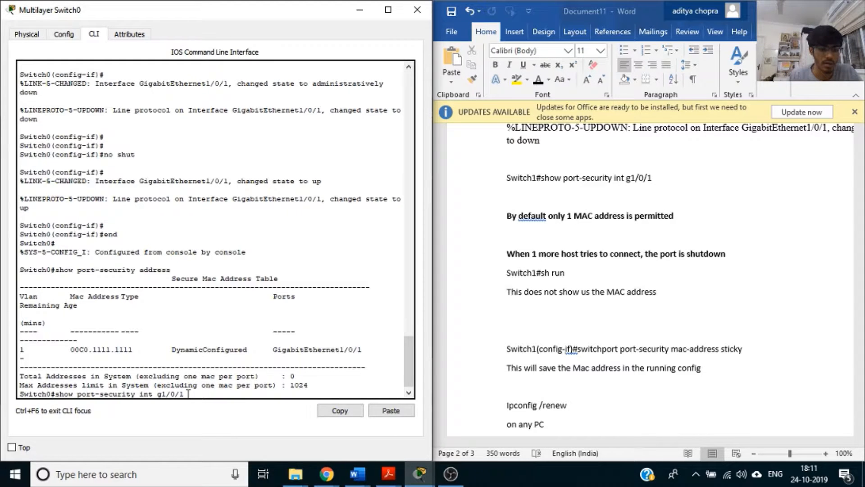
pyautogui.press('Return')
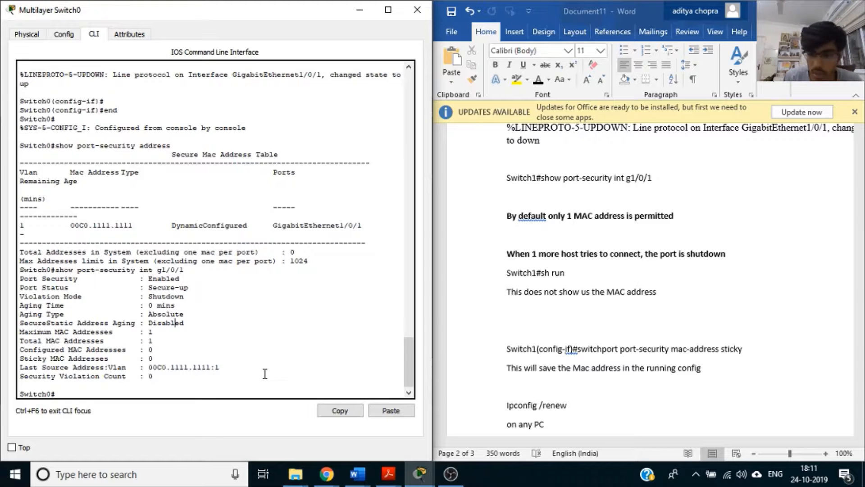
# Run sh run on the switch, page to the GigabitEthernet1/0/1 section to examine its configuration, and minimize the switch window
pyautogui.click(622, 354)
pyautogui.click(668, 313)
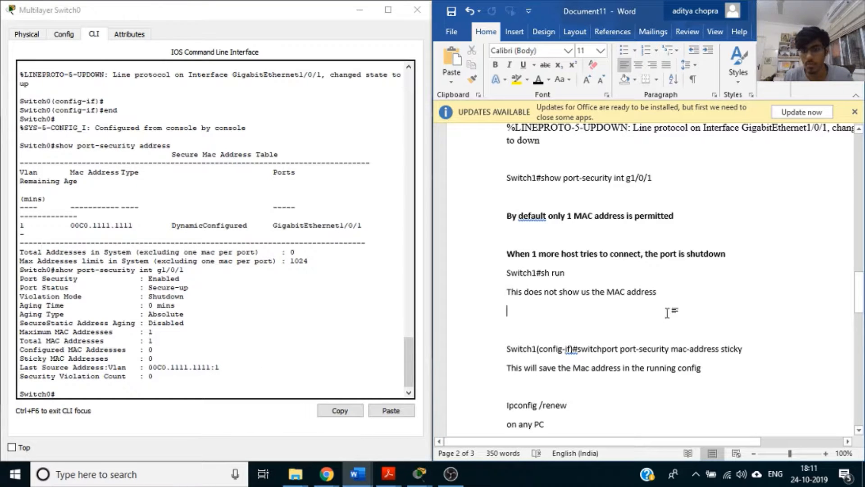
pyautogui.scroll(1, 645, 247)
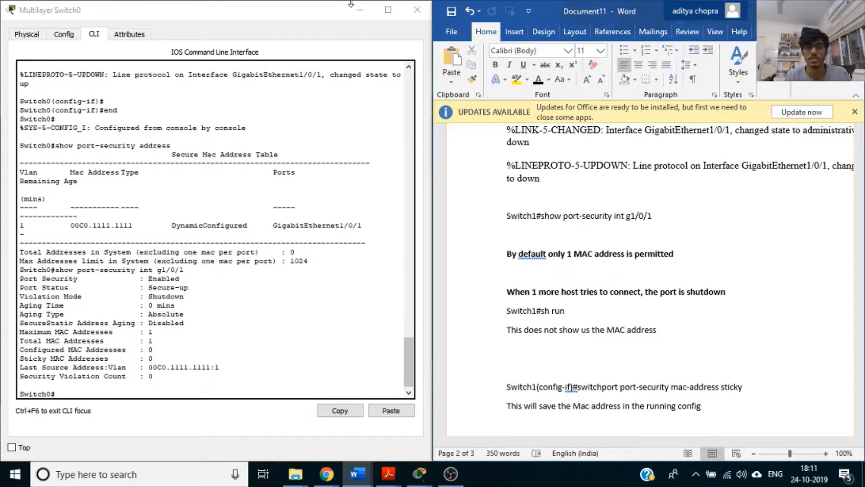
pyautogui.scroll(-1, 202, 389)
pyautogui.click(190, 393)
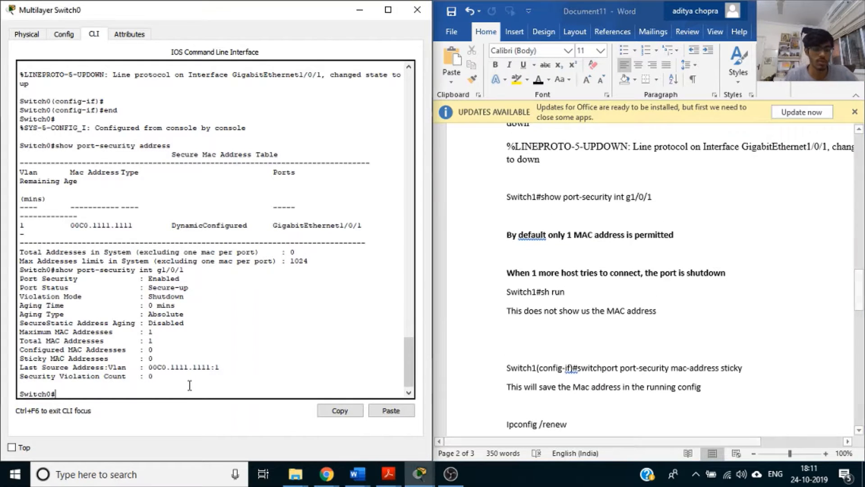
pyautogui.write('sh run')
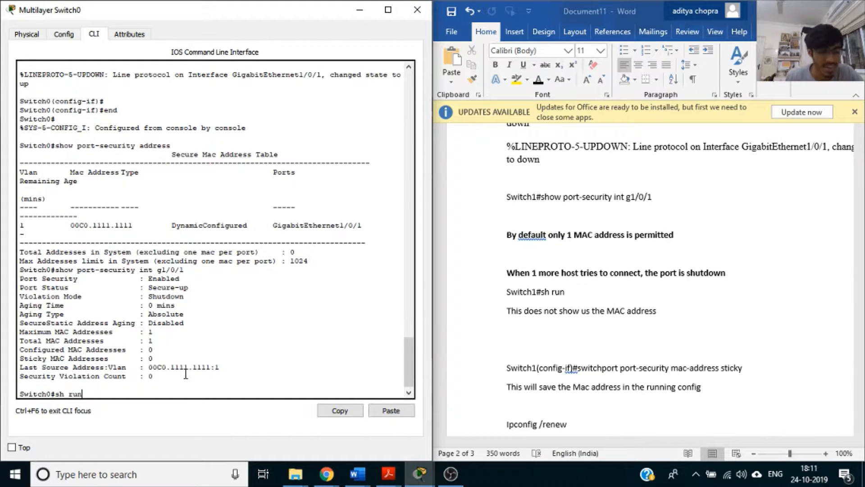
pyautogui.press('Return')
pyautogui.press('Return')
pyautogui.press('Return')
pyautogui.press('Return')
pyautogui.press('Return')
pyautogui.press('Return')
pyautogui.press('Return')
pyautogui.press('Return')
pyautogui.press('Return')
pyautogui.press('Return')
pyautogui.press('Return')
pyautogui.press('Return')
pyautogui.press('Return')
pyautogui.press('Return')
pyautogui.press('Return')
pyautogui.press('Return')
pyautogui.press('Return')
pyautogui.press('Return')
pyautogui.press('Return')
pyautogui.press('Return')
pyautogui.press('Return')
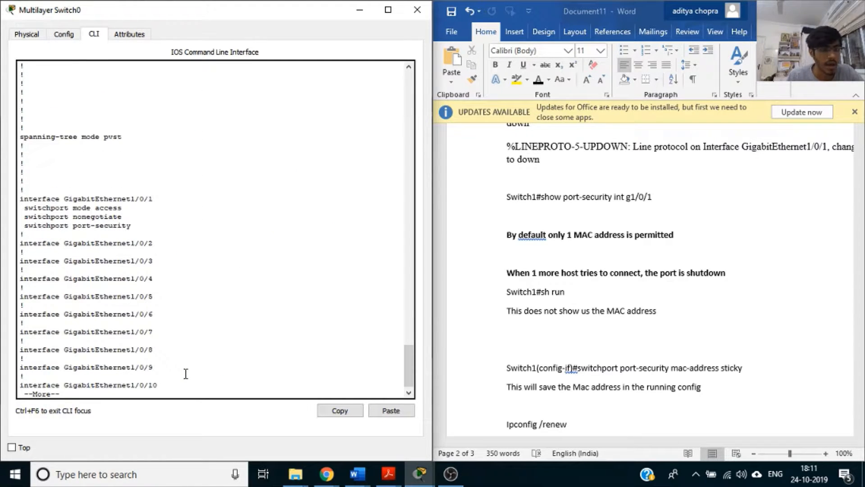
pyautogui.click(183, 229)
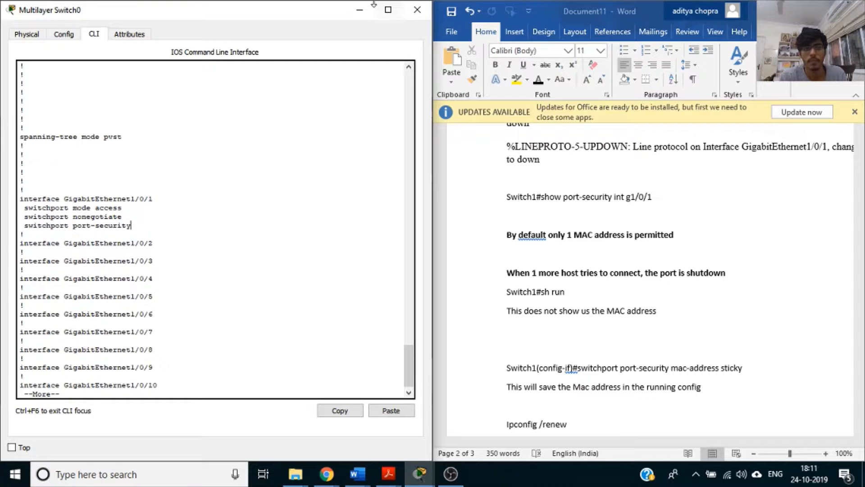
pyautogui.click(361, 10)
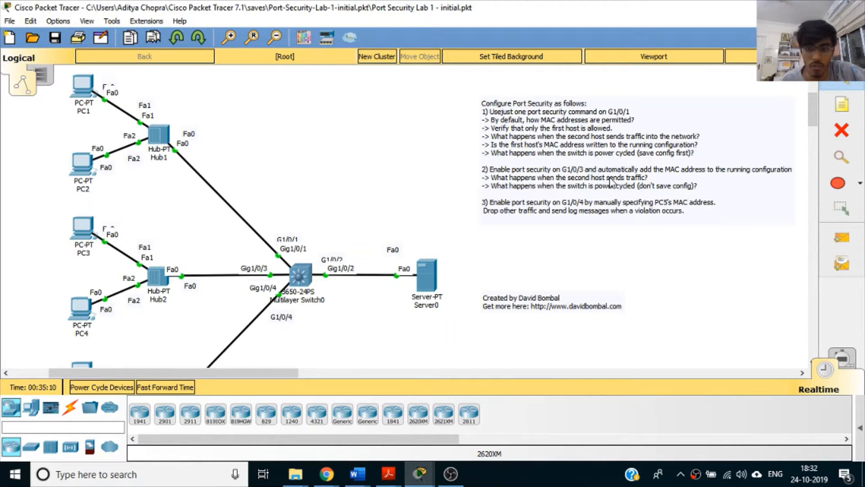
# Reopen the multilayer switch's CLI and arrange it side by side with the Document11 notes in Word
pyautogui.click(300, 284)
pyautogui.press('Return')
pyautogui.press('Return')
pyautogui.press('Return')
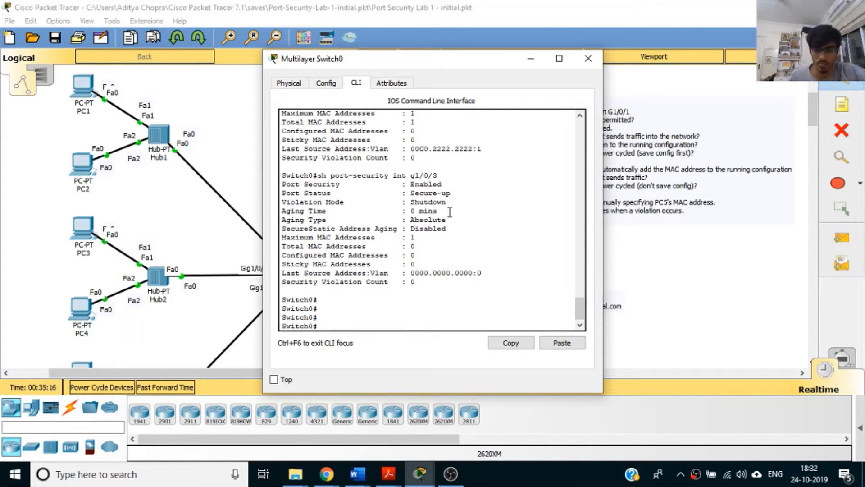
pyautogui.press('super+Left')
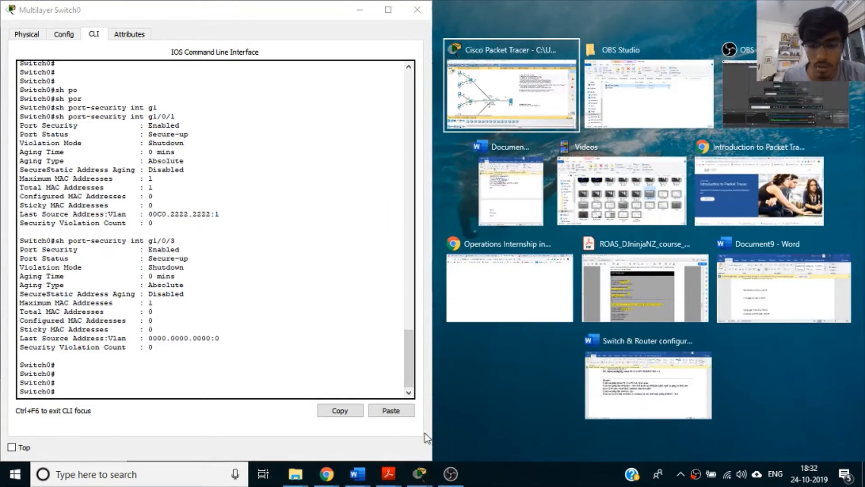
pyautogui.click(327, 474)
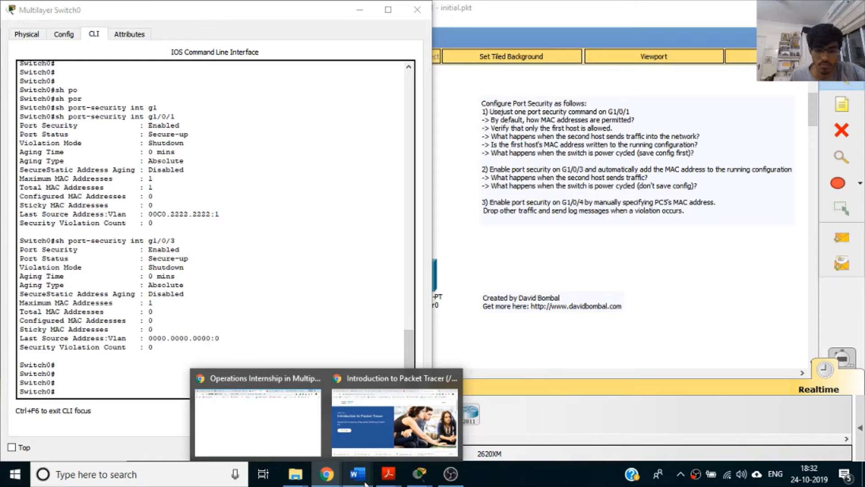
pyautogui.moveTo(359, 474)
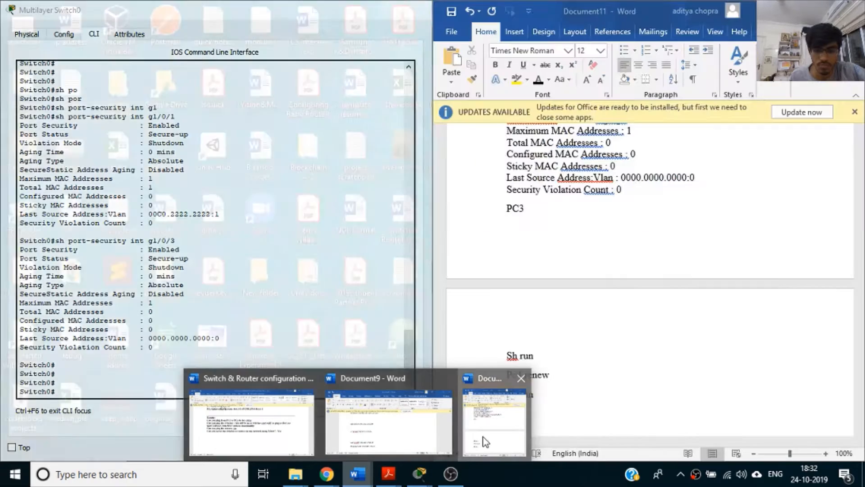
pyautogui.click(484, 442)
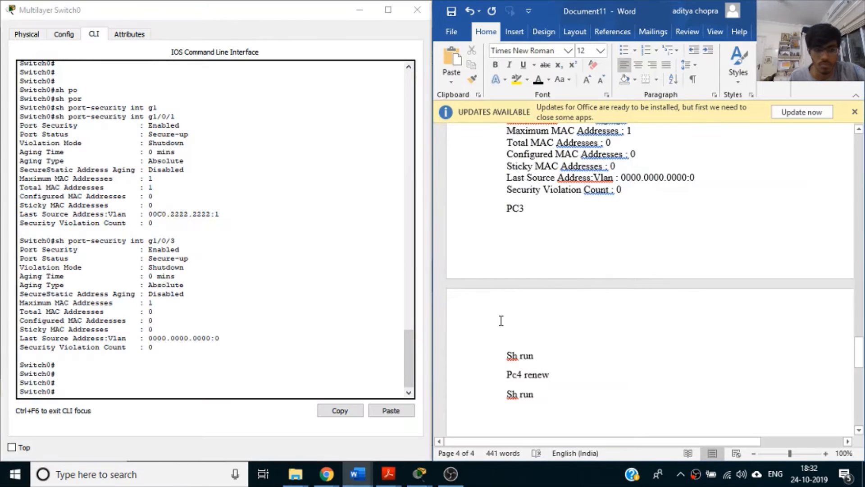
# Enter interface configuration for g1/0/3 on the switch and set the port to access mode with switchport mode access
pyautogui.click(176, 394)
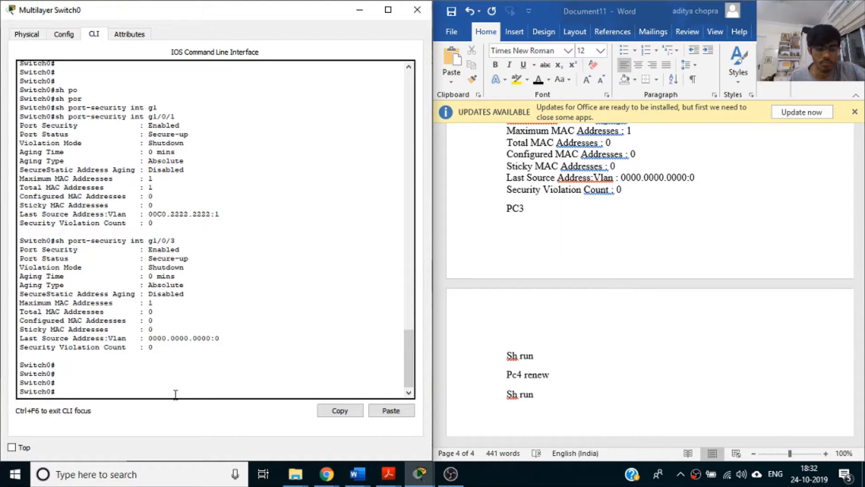
pyautogui.write('config')
pyautogui.press('Return')
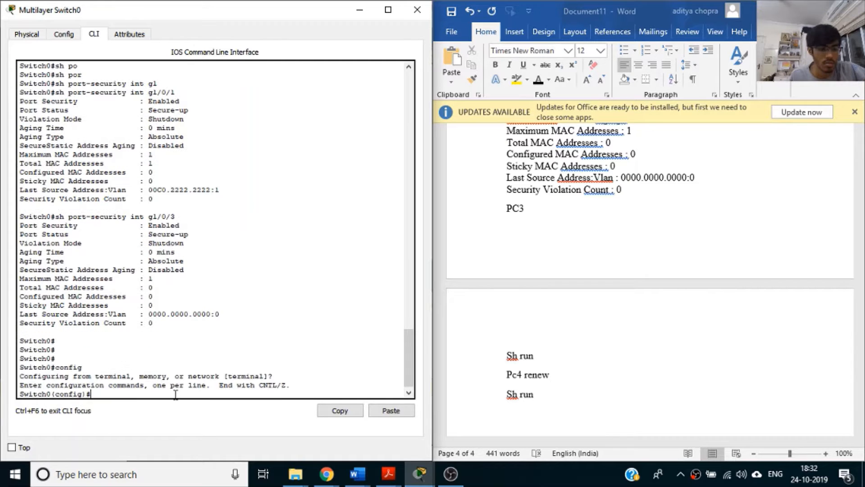
pyautogui.write('int gl')
pyautogui.write('/')
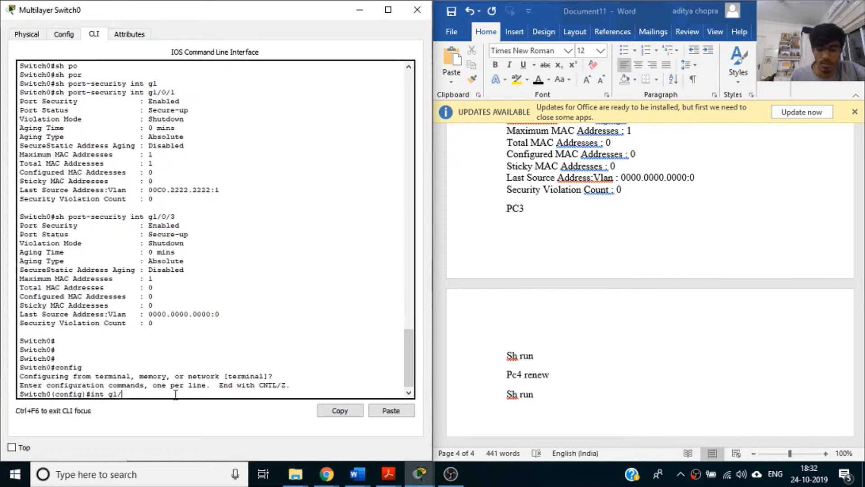
pyautogui.write('0/3')
pyautogui.press('Return')
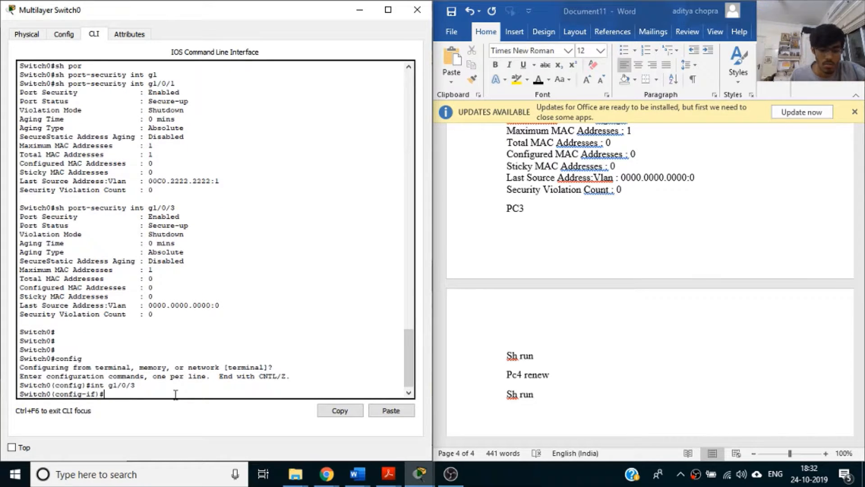
pyautogui.write('switchport ')
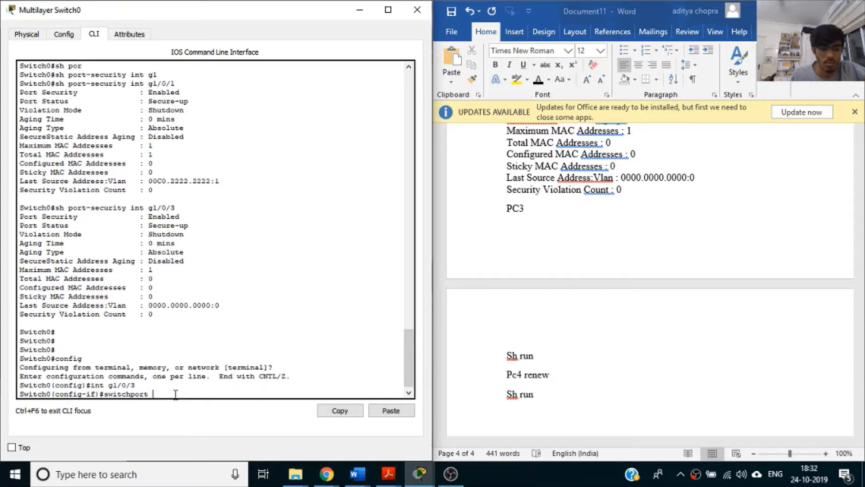
pyautogui.write('mode access')
pyautogui.press('Return')
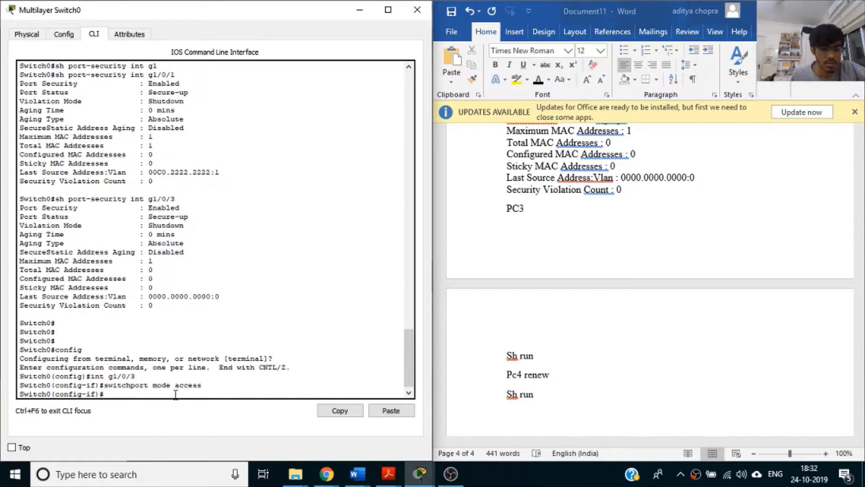
# Enable sticky MAC learning on g1/0/3 with switchport port-security mac-address sticky, then end configuration mode
pyautogui.write('swit')
pyautogui.press('Tab')
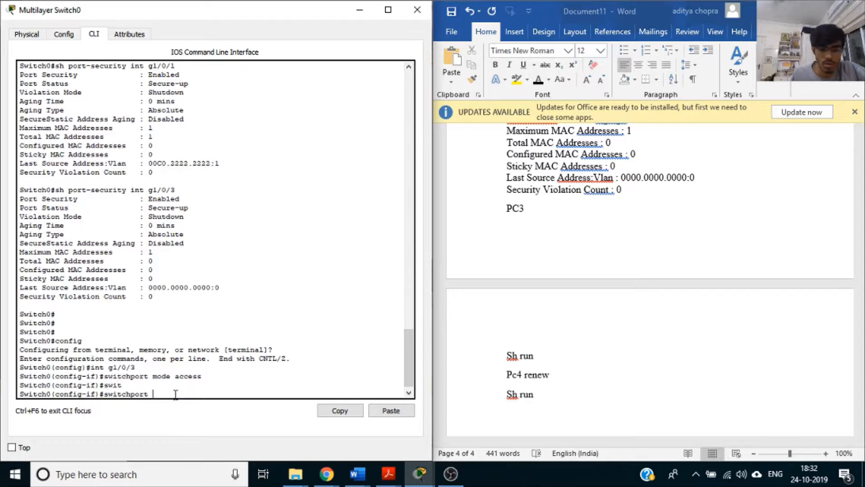
pyautogui.write('port')
pyautogui.press('Tab')
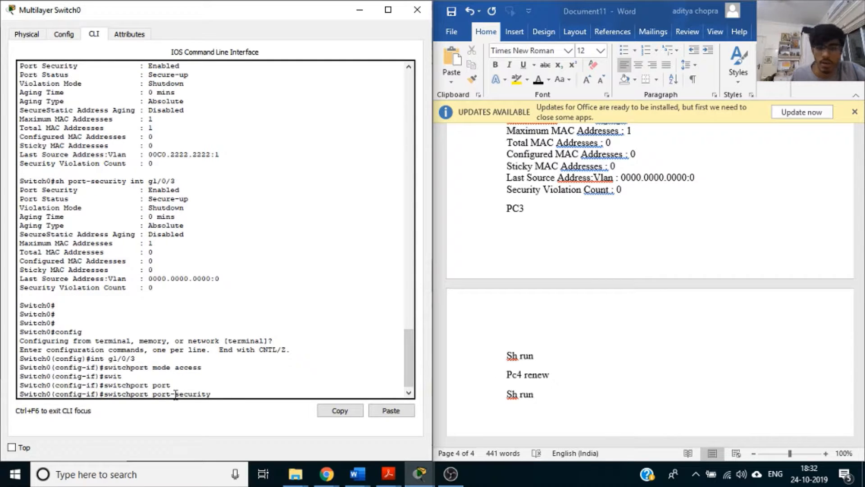
pyautogui.click(712, 327)
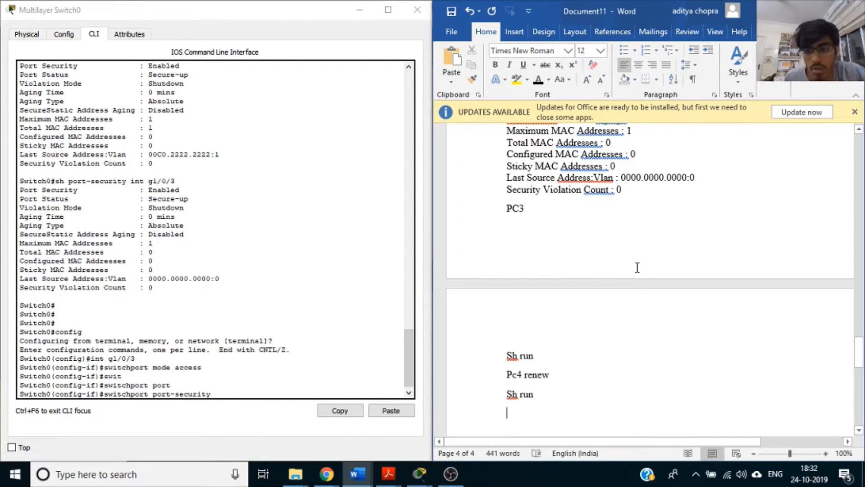
pyautogui.scroll(3, 638, 268)
pyautogui.scroll(7, 638, 268)
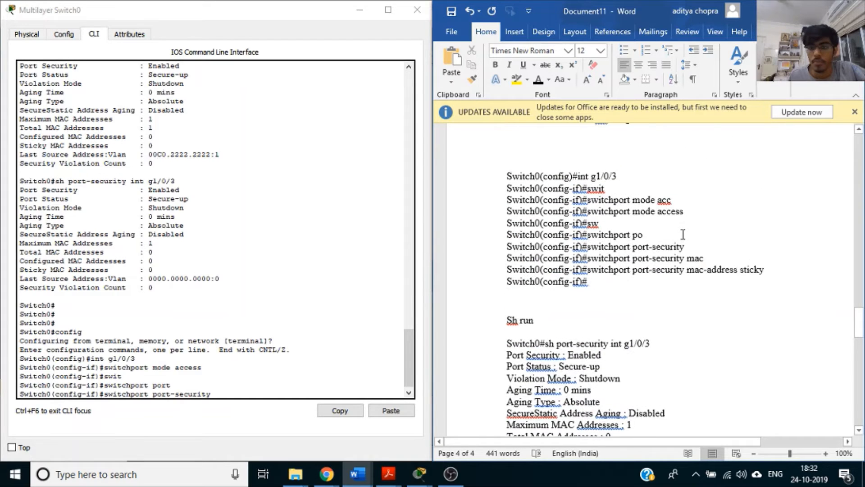
pyautogui.click(271, 389)
pyautogui.write('mac')
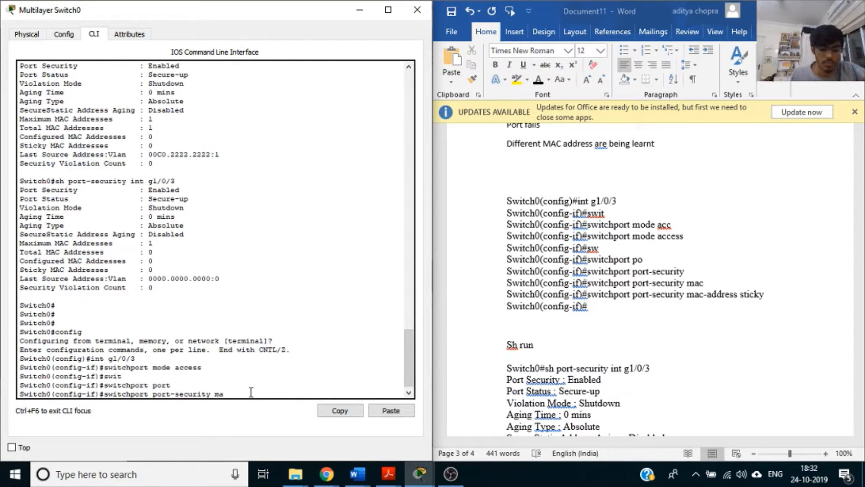
pyautogui.press('Tab')
pyautogui.write('sticky')
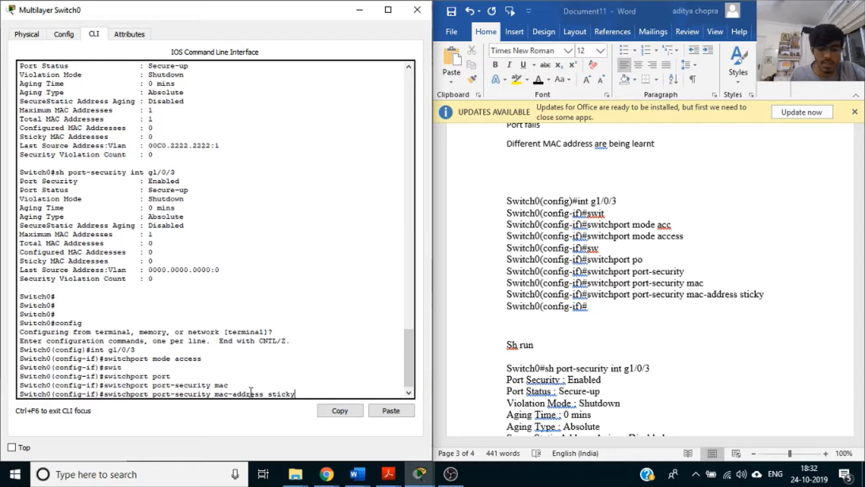
pyautogui.press('Return')
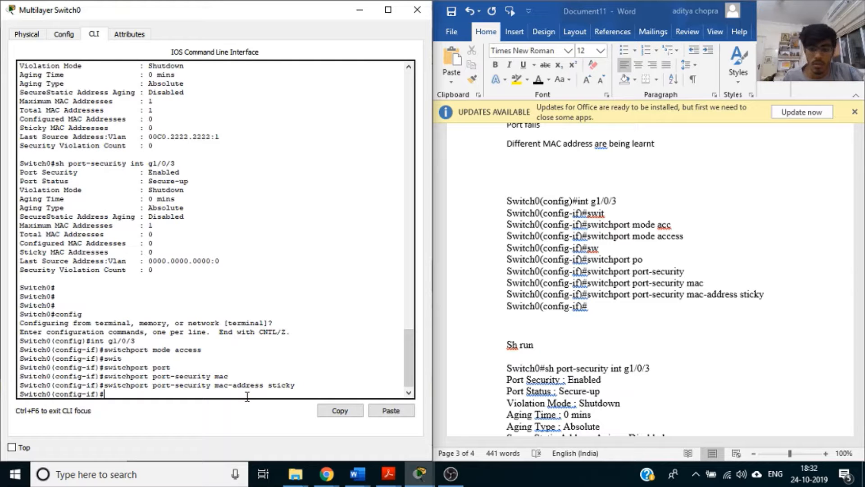
pyautogui.write("end'")
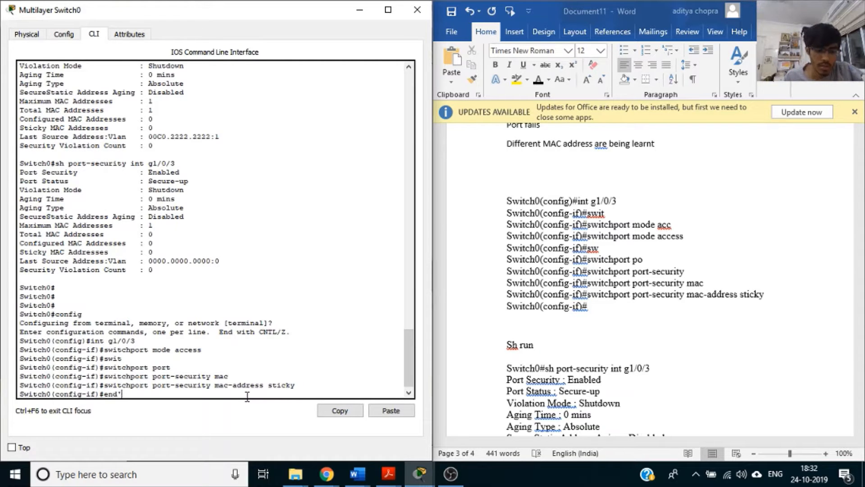
pyautogui.press('BackSpace')
pyautogui.press('Return')
pyautogui.press('Return')
pyautogui.press('Return')
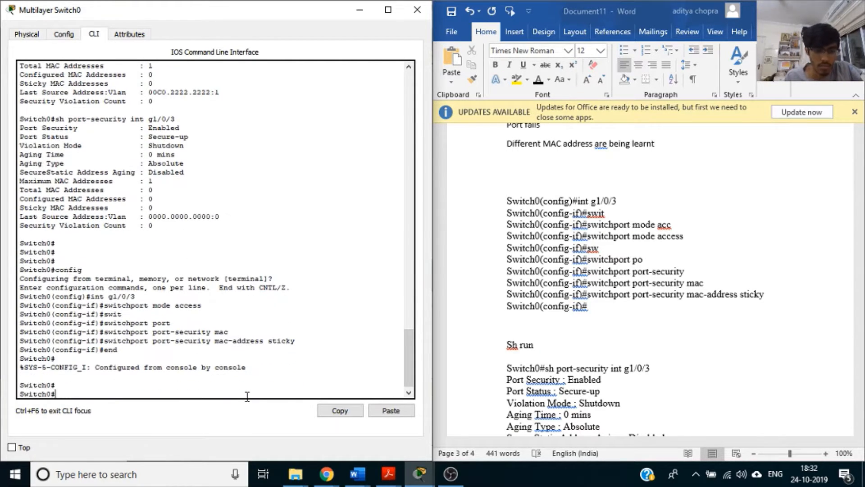
# Run sh port-security on the switch to examine the summary of secured ports
pyautogui.write('sh po')
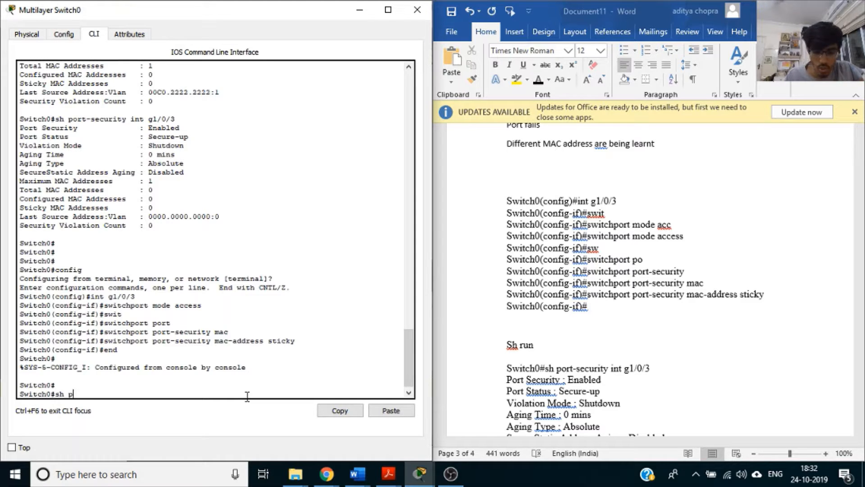
pyautogui.press('Tab')
pyautogui.write('r')
pyautogui.press('Tab')
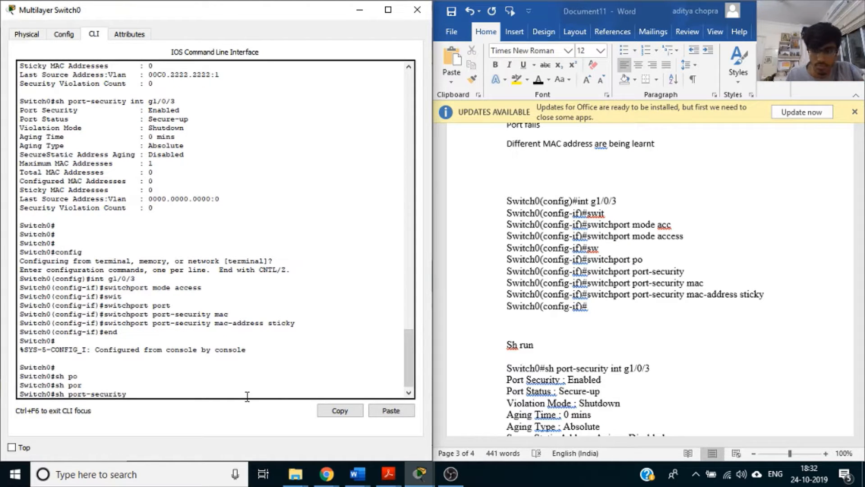
pyautogui.write('int g1/')
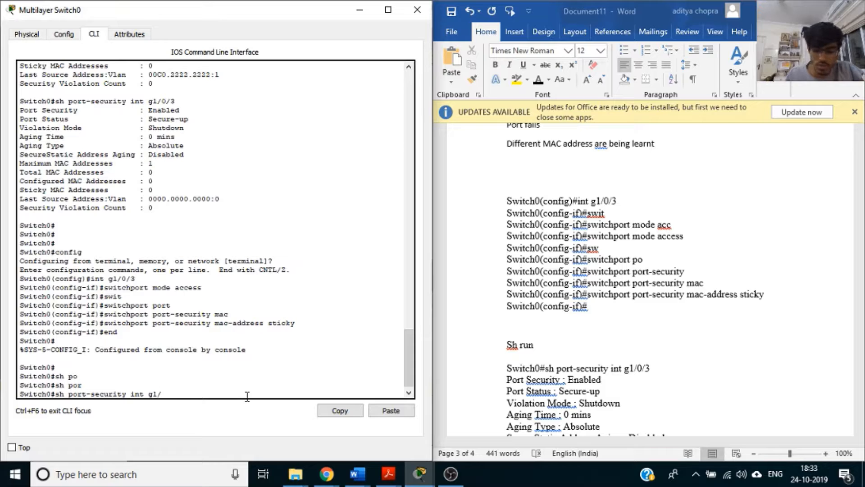
pyautogui.press('BackSpace')
pyautogui.press('BackSpace')
pyautogui.press('BackSpace')
pyautogui.press('BackSpace')
pyautogui.press('BackSpace')
pyautogui.press('BackSpace')
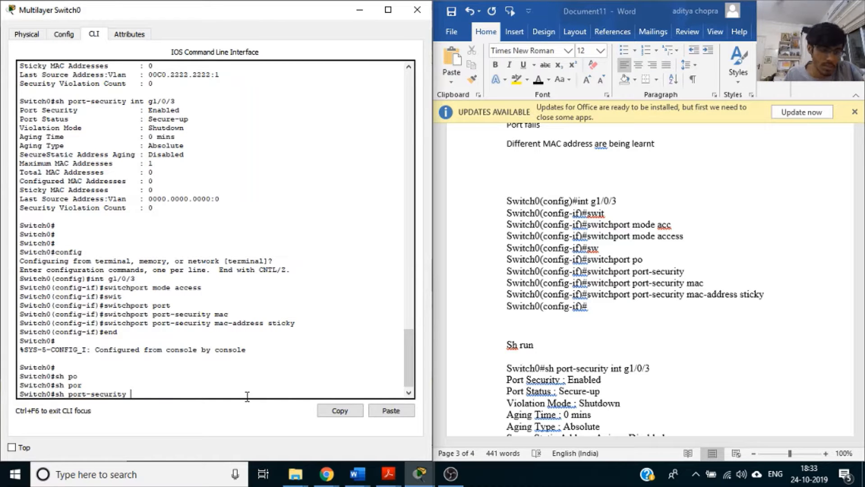
pyautogui.press('Return')
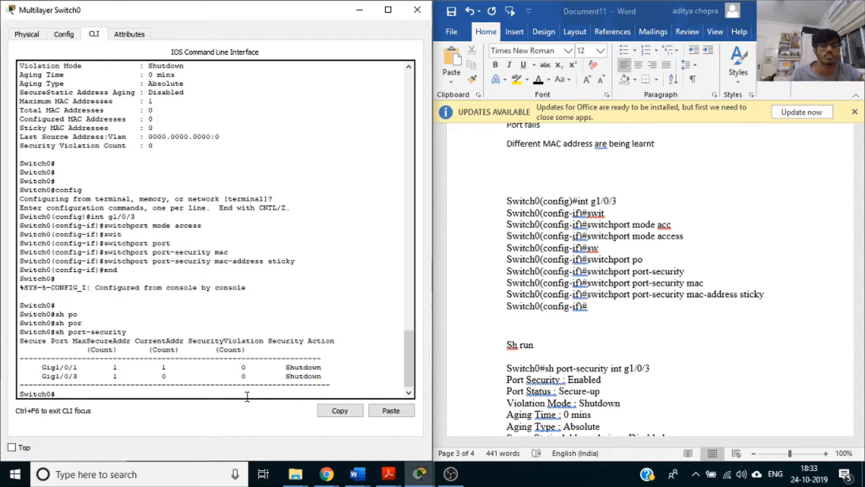
# Run sh port-security int g1/0/3 to examine that port's security status
pyautogui.press('Up')
pyautogui.press('Down')
pyautogui.press('Up')
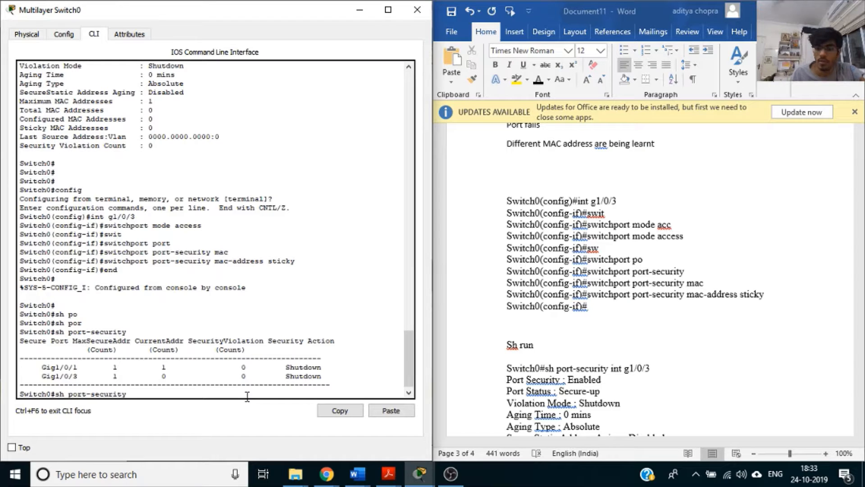
pyautogui.write('int g1')
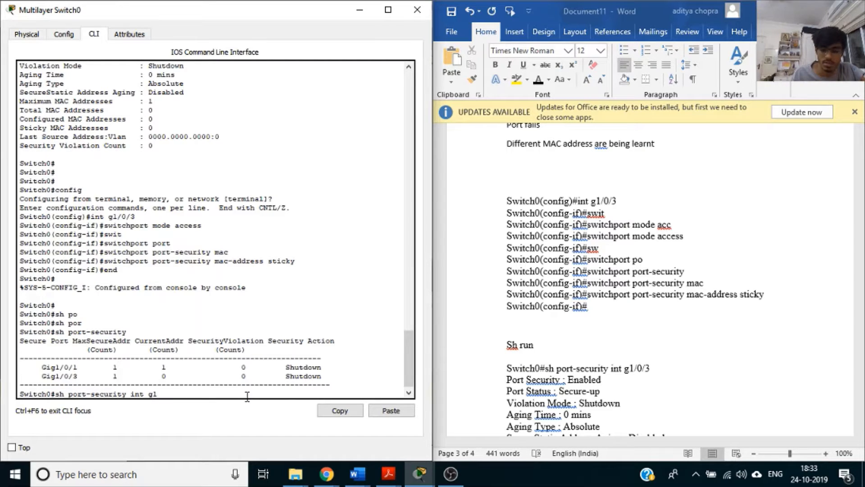
pyautogui.write('/0/3')
pyautogui.press('Return')
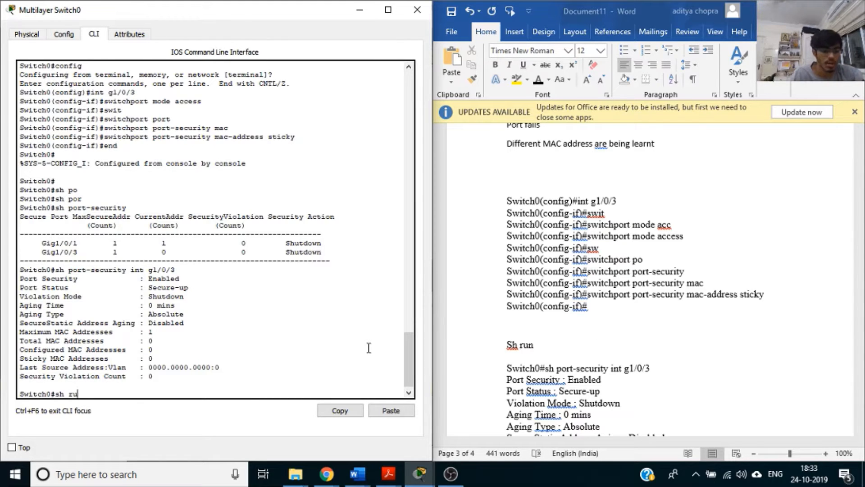
# Run sh run on the switch to examine the GigabitEthernet1/0/3 configuration, and consult the Word notes for the next lab task
pyautogui.press('Return')
pyautogui.press('space')
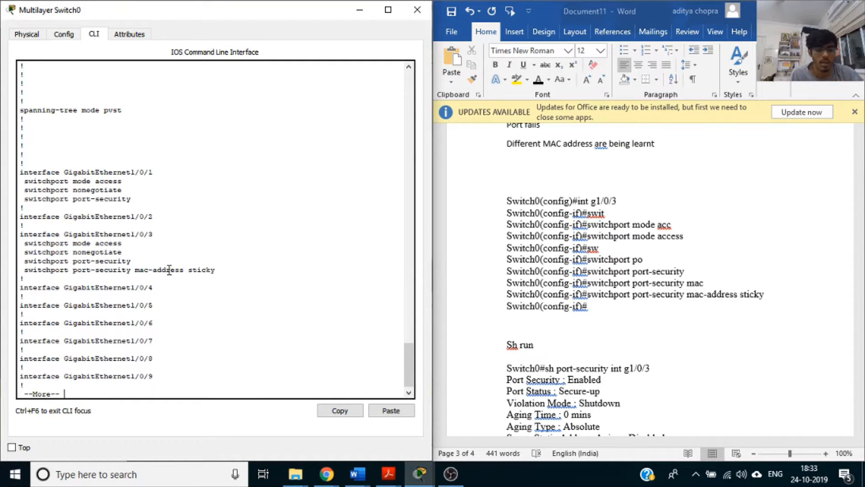
pyautogui.click(639, 338)
pyautogui.scroll(-6, 636, 388)
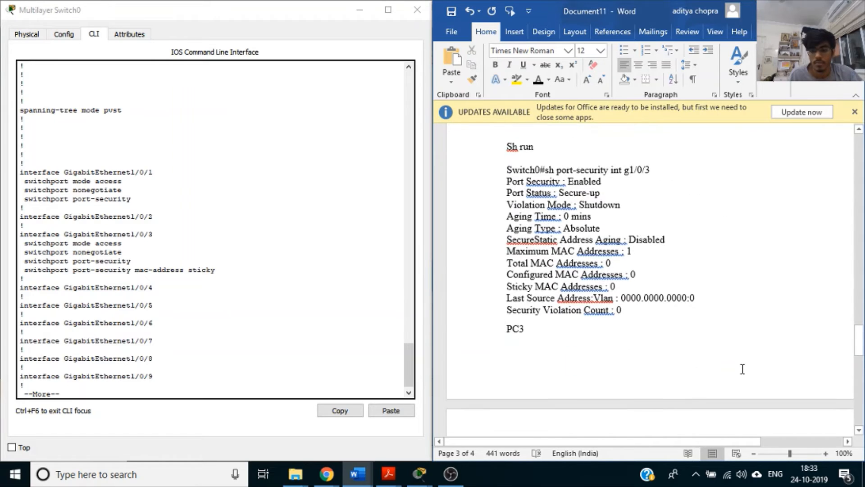
# Open the command prompt on PC3 and renew its IP address with ipconfig /renew
pyautogui.click(359, 9)
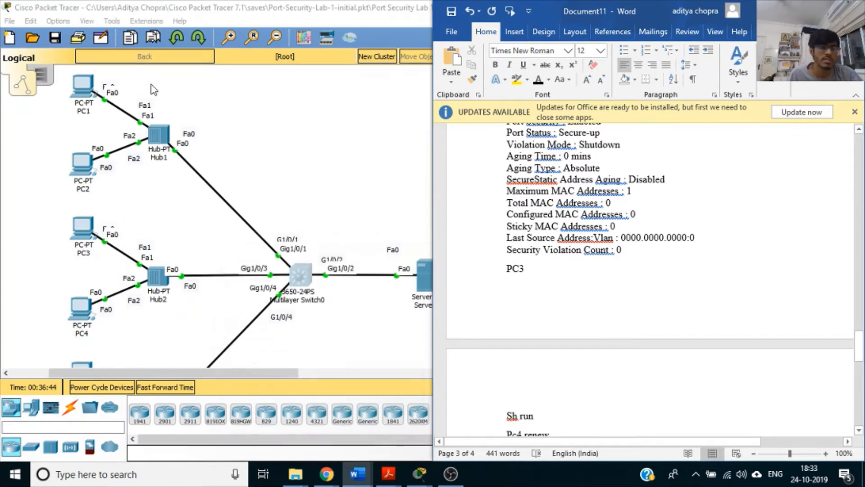
pyautogui.click(82, 227)
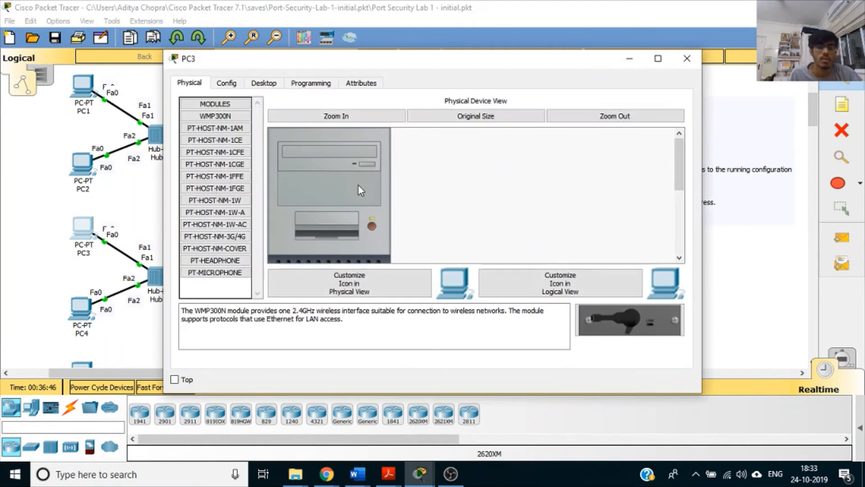
pyautogui.click(266, 84)
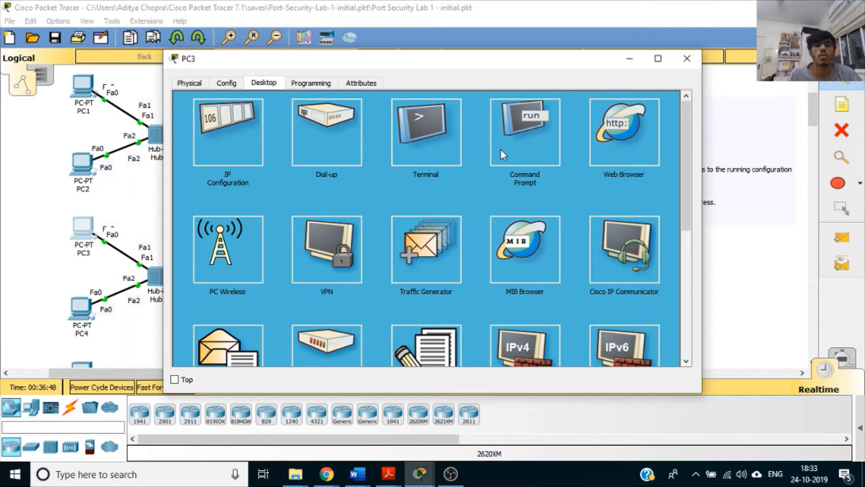
pyautogui.click(532, 153)
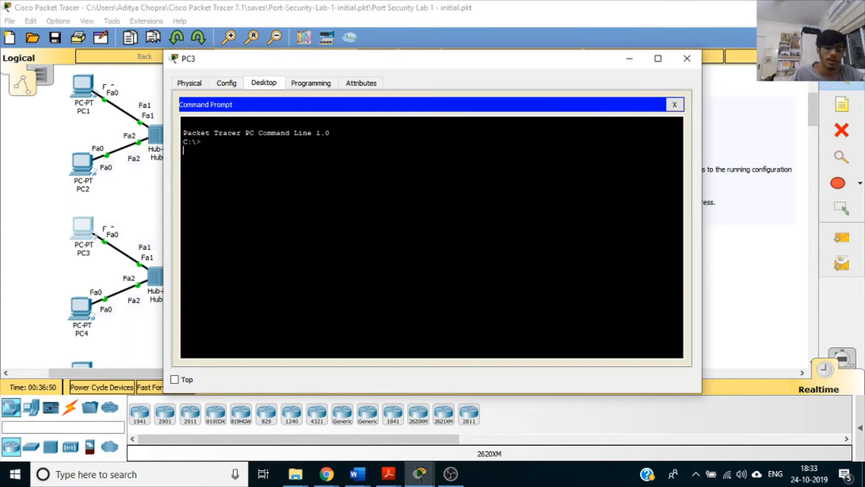
pyautogui.press('BackSpace')
pyautogui.press('Return')
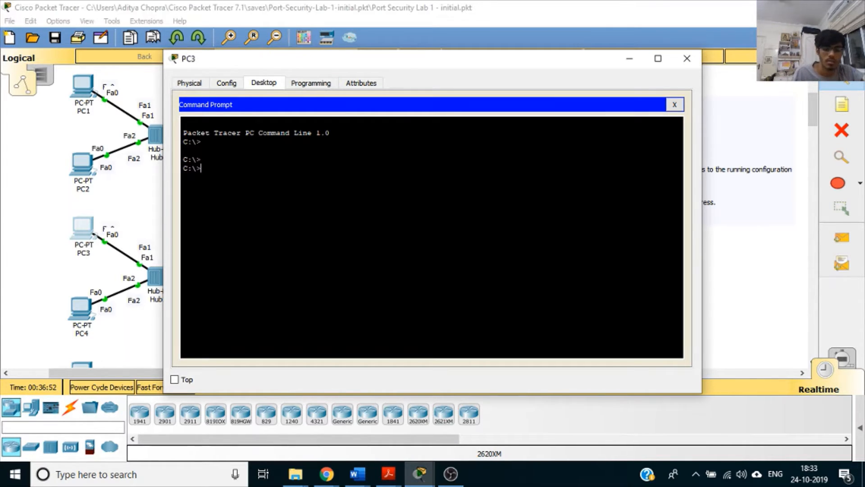
pyautogui.write('ipconfig')
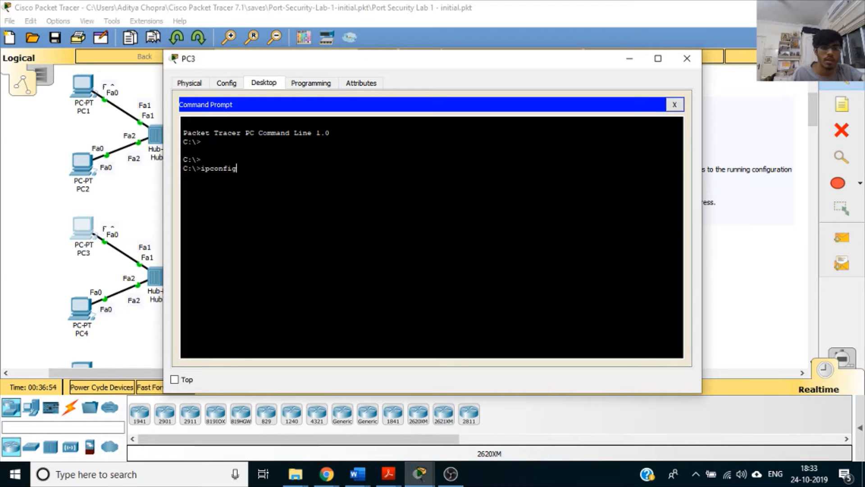
pyautogui.write(' /renew')
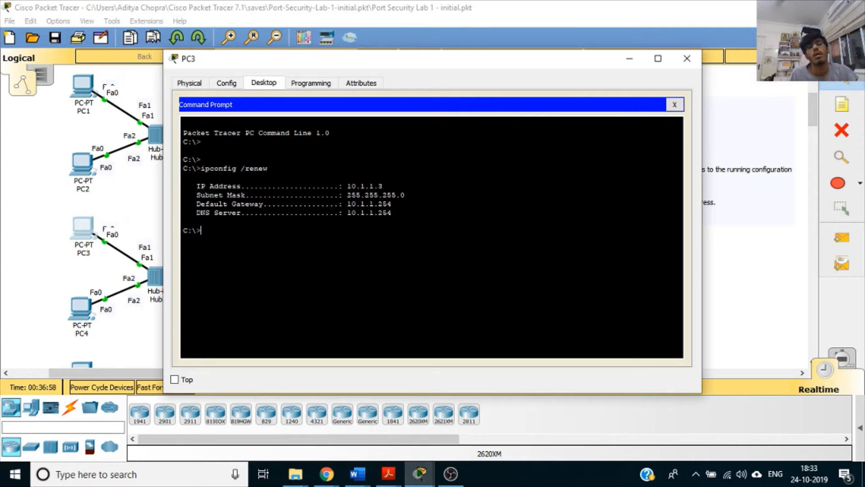
# Return to the switch CLI, exit the running configuration listing, and run sh port-security int g1/0/3 to examine the port after PC3's traffic
pyautogui.click(630, 59)
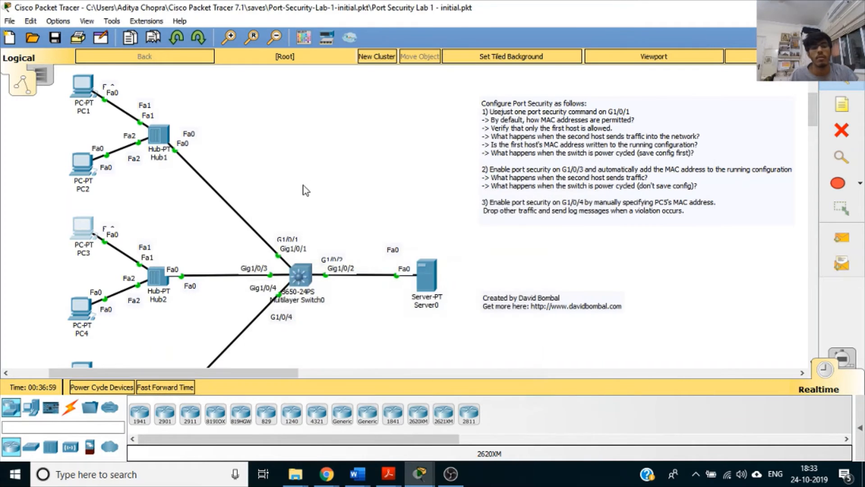
pyautogui.click(295, 276)
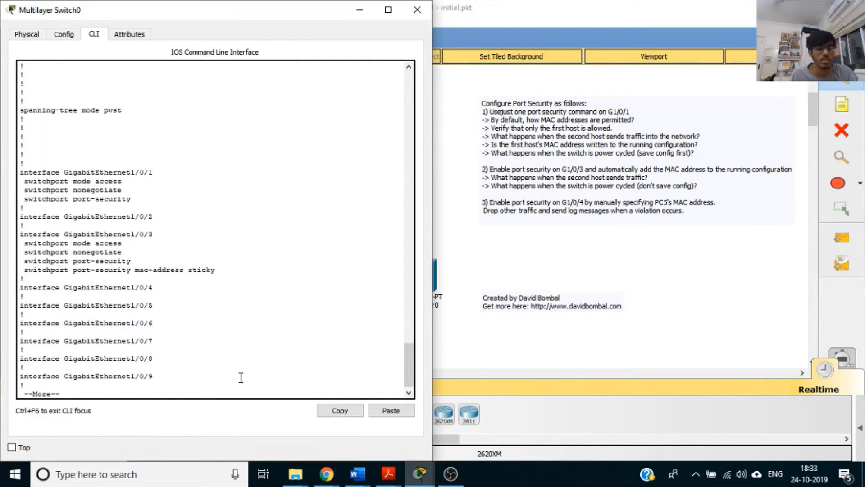
pyautogui.press('Return')
pyautogui.press('Return')
pyautogui.press('Return')
pyautogui.press('Return')
pyautogui.press('Return')
pyautogui.press('Return')
pyautogui.press('Return')
pyautogui.press('Return')
pyautogui.press('Return')
pyautogui.press('Return')
pyautogui.press('Return')
pyautogui.press('Return')
pyautogui.press('Return')
pyautogui.press('Return')
pyautogui.press('Return')
pyautogui.press('Return')
pyautogui.press('Return')
pyautogui.press('Return')
pyautogui.press('Return')
pyautogui.press('Return')
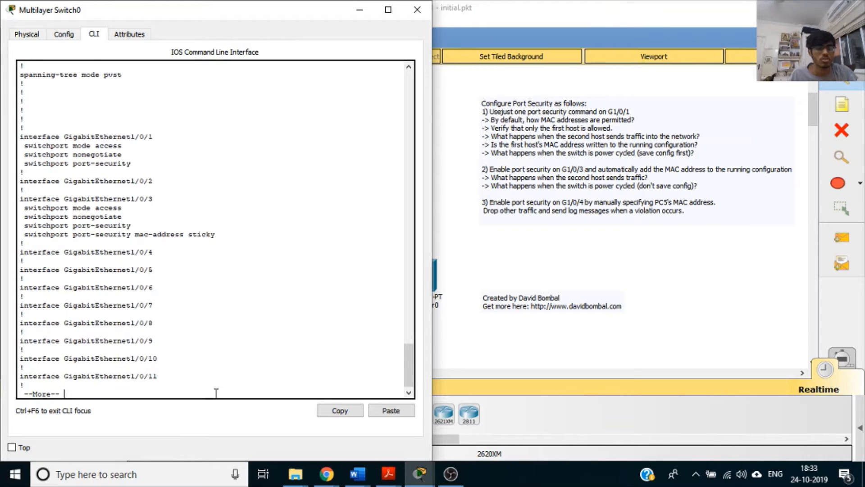
pyautogui.press('Return')
pyautogui.press('Return')
pyautogui.press('Return')
pyautogui.press('Return')
pyautogui.press('Return')
pyautogui.press('Return')
pyautogui.press('Return')
pyautogui.press('Return')
pyautogui.press('Return')
pyautogui.press('Return')
pyautogui.press('Return')
pyautogui.press('Return')
pyautogui.press('Return')
pyautogui.press('Return')
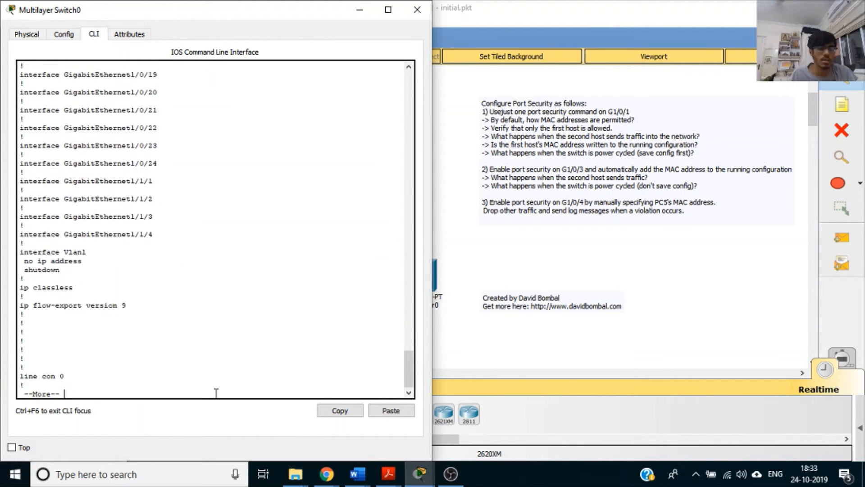
pyautogui.press('q')
pyautogui.press('Return')
pyautogui.write('sh port-security int g1/0/3')
pyautogui.press('Return')
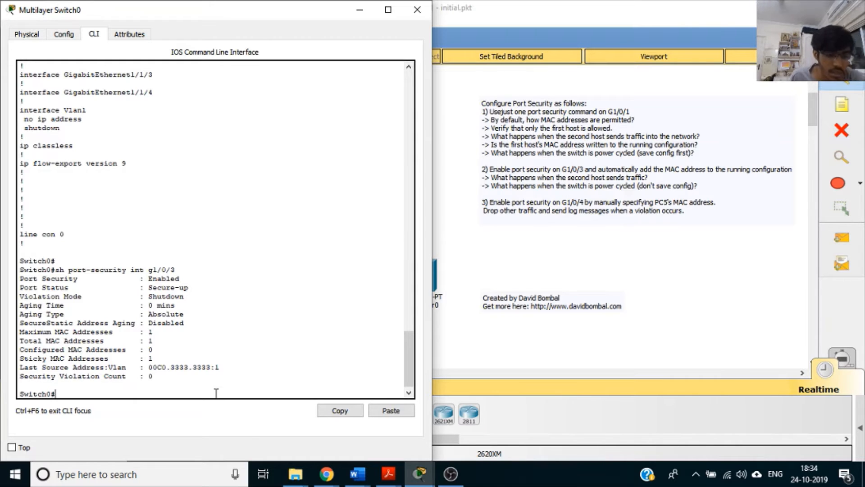
# Display the switch's running configuration again and examine the sticky MAC address lines under GigabitEthernet1/0/3
pyautogui.press('Up')
pyautogui.press('Up')
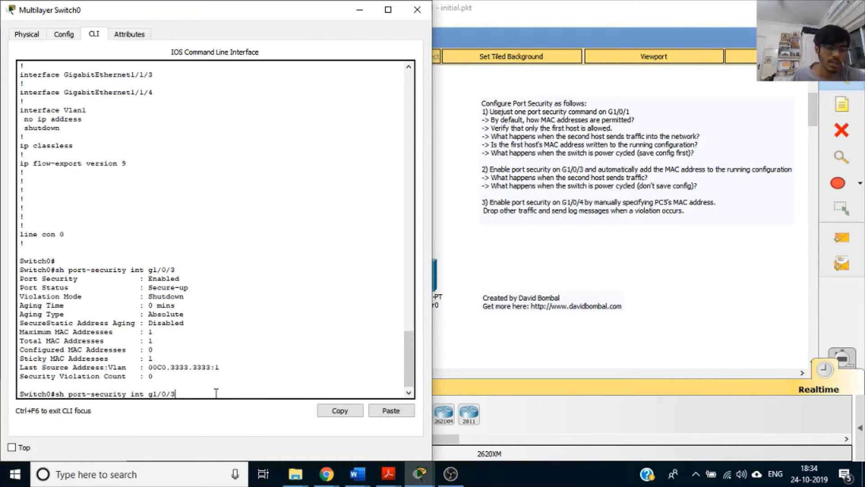
pyautogui.press('Return')
pyautogui.press('Return')
pyautogui.press('Return')
pyautogui.press('Return')
pyautogui.press('Return')
pyautogui.press('Return')
pyautogui.press('Return')
pyautogui.press('Return')
pyautogui.press('Return')
pyautogui.press('Return')
pyautogui.press('Return')
pyautogui.press('Return')
pyautogui.press('Return')
pyautogui.press('Return')
pyautogui.press('Return')
pyautogui.press('Return')
pyautogui.press('Return')
pyautogui.press('Return')
pyautogui.press('Return')
pyautogui.press('Return')
pyautogui.press('Return')
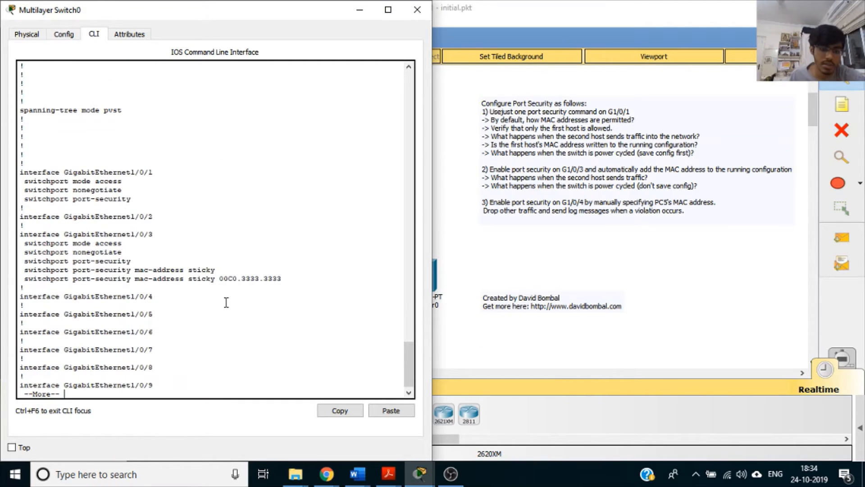
# Open the command prompt on PC4 and request an address with ipconfig /renew to send traffic from the second host
pyautogui.click(359, 9)
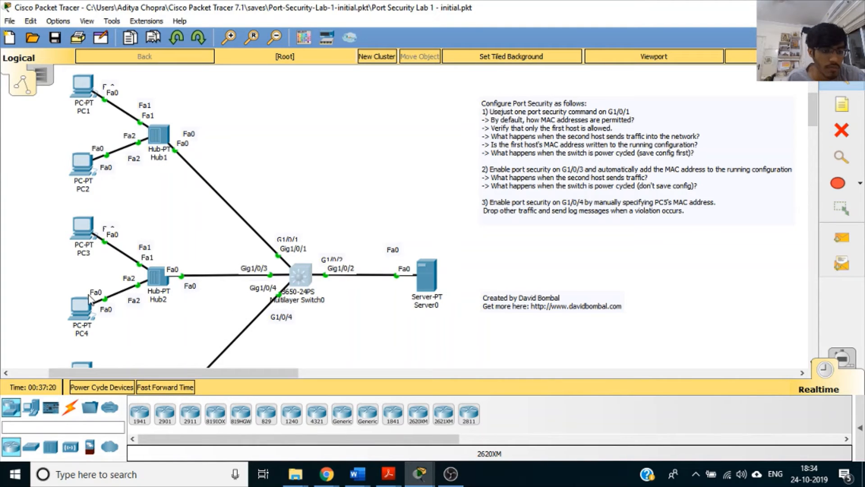
pyautogui.click(81, 307)
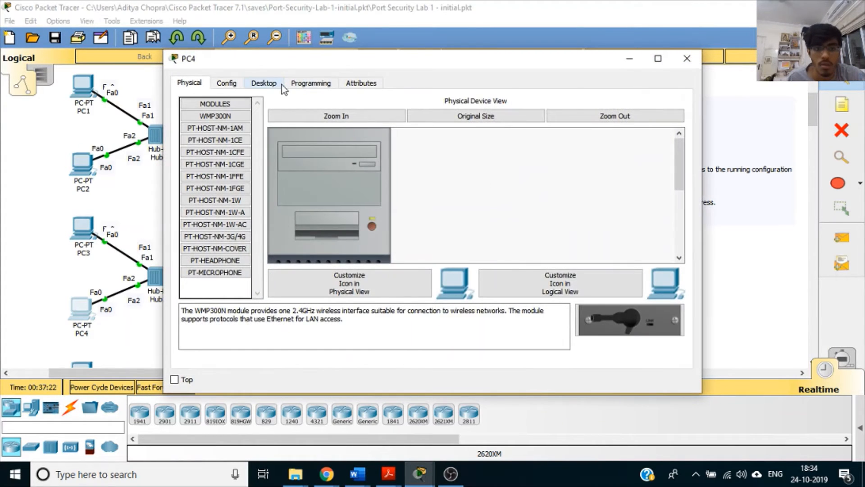
pyautogui.click(265, 84)
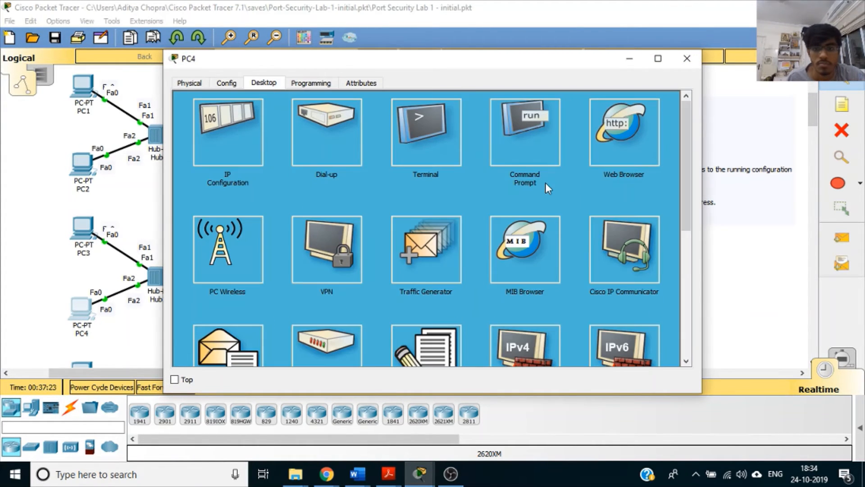
pyautogui.click(531, 135)
pyautogui.press('Return')
pyautogui.press('Return')
pyautogui.write('ipconfig /renew')
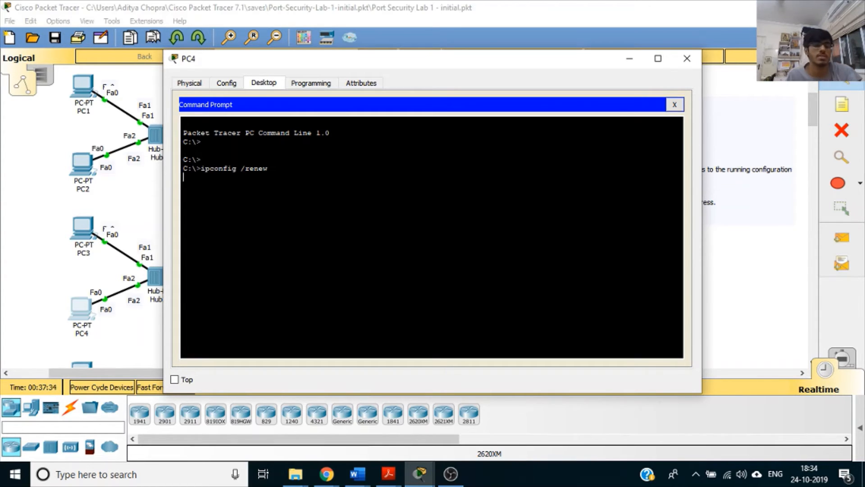
# Go back to the switch CLI, page through the remaining configuration listing, and run sh port-security int g1/0/3 to check for a violation from PC4
pyautogui.click(629, 58)
pyautogui.click(300, 275)
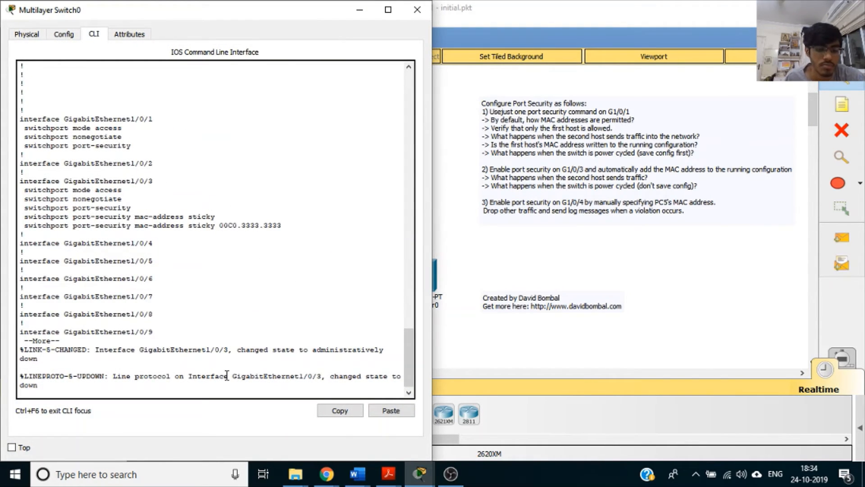
pyautogui.press('Return')
pyautogui.press('Return')
pyautogui.press('Return')
pyautogui.press('Return')
pyautogui.press('Return')
pyautogui.press('Return')
pyautogui.press('Return')
pyautogui.press('Return')
pyautogui.press('Return')
pyautogui.press('Return')
pyautogui.press('Return')
pyautogui.press('Return')
pyautogui.press('Return')
pyautogui.press('Return')
pyautogui.press('Return')
pyautogui.press('Return')
pyautogui.press('Return')
pyautogui.press('Return')
pyautogui.press('Return')
pyautogui.press('Return')
pyautogui.press('Return')
pyautogui.press('Return')
pyautogui.press('Return')
pyautogui.press('Return')
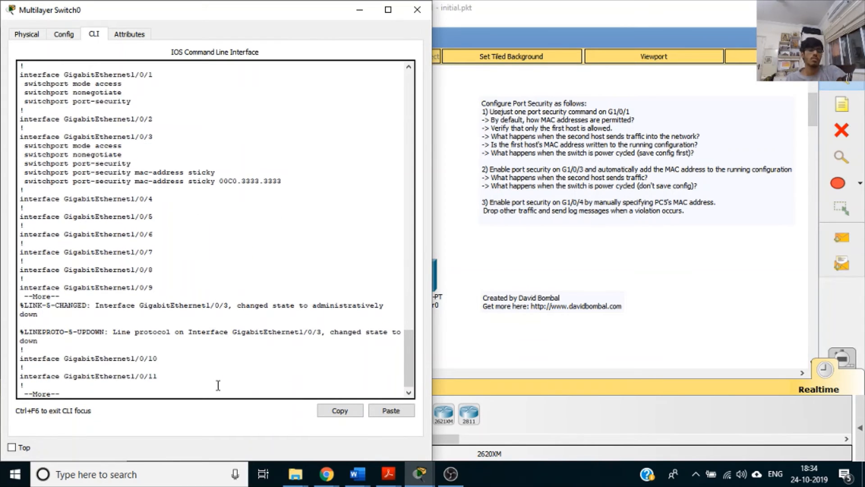
pyautogui.press('Return')
pyautogui.press('Return')
pyautogui.press('Return')
pyautogui.press('Return')
pyautogui.press('Return')
pyautogui.press('Return')
pyautogui.press('Return')
pyautogui.press('Return')
pyautogui.press('Return')
pyautogui.press('Return')
pyautogui.press('Return')
pyautogui.press('Return')
pyautogui.press('Return')
pyautogui.press('Return')
pyautogui.press('Return')
pyautogui.press('Return')
pyautogui.press('Return')
pyautogui.press('Return')
pyautogui.press('Return')
pyautogui.press('Return')
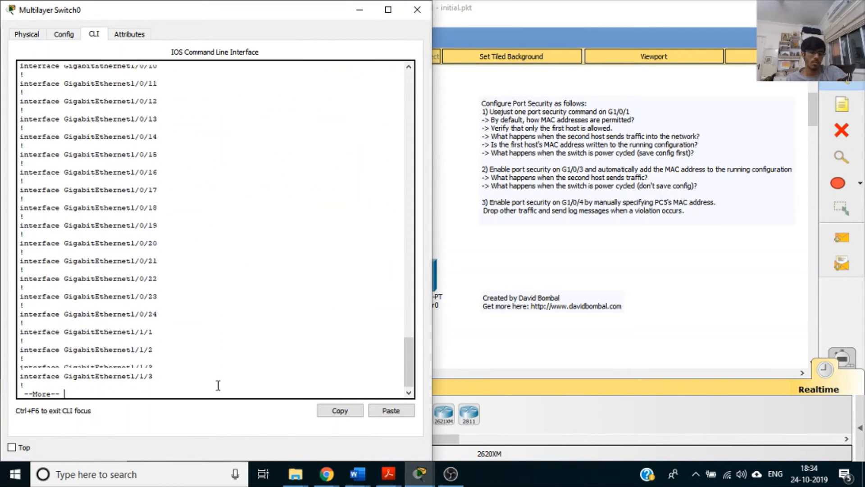
pyautogui.write('sh port-security int g1/0/3')
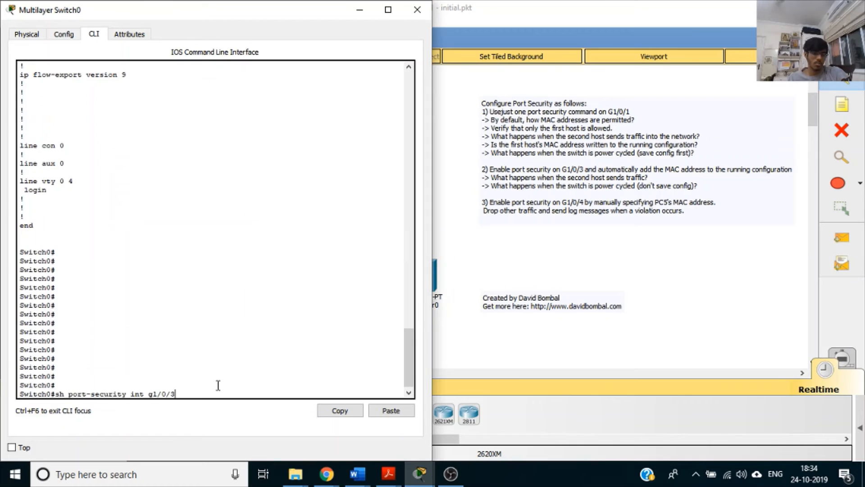
pyautogui.press('Return')
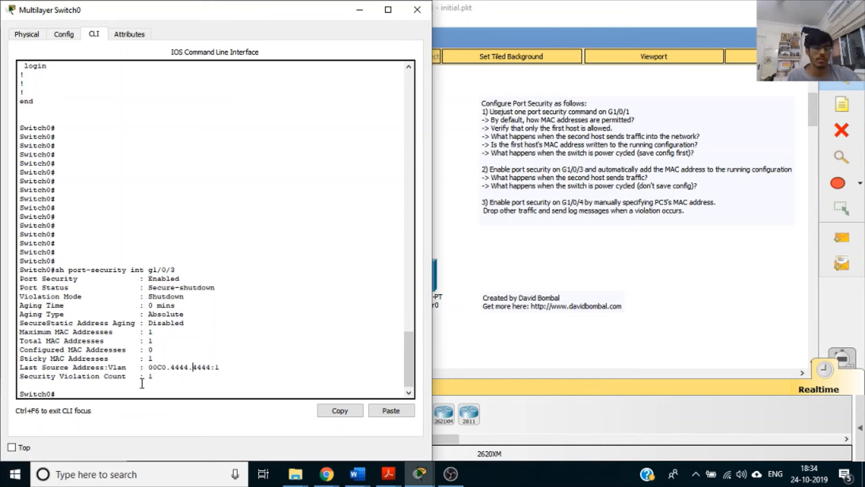
# Run sh port-security on the switch to examine violations on all secured ports, and return to the network topology
pyautogui.press('Up')
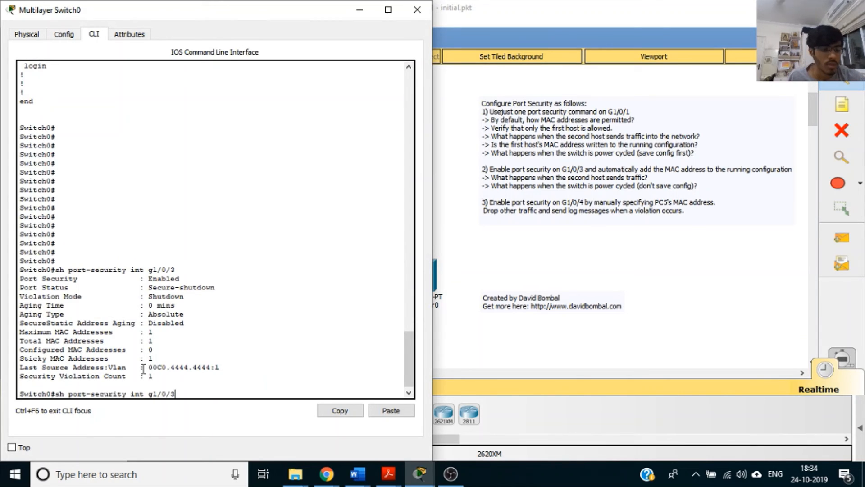
pyautogui.press('Up')
pyautogui.press('Down')
pyautogui.press('Up')
pyautogui.press('Down')
pyautogui.press('BackSpace')
pyautogui.press('BackSpace')
pyautogui.press('BackSpace')
pyautogui.press('BackSpace')
pyautogui.press('BackSpace')
pyautogui.press('BackSpace')
pyautogui.press('BackSpace')
pyautogui.press('BackSpace')
pyautogui.press('BackSpace')
pyautogui.press('BackSpace')
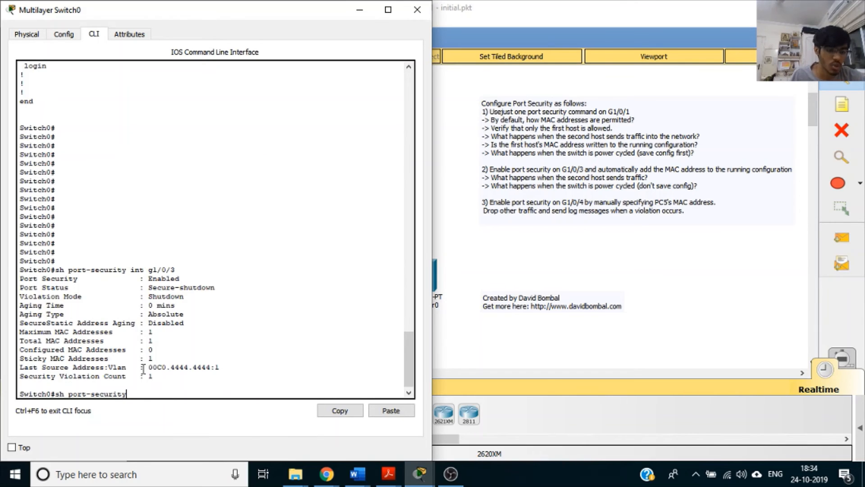
pyautogui.press('Return')
pyautogui.press('Return')
pyautogui.press('Return')
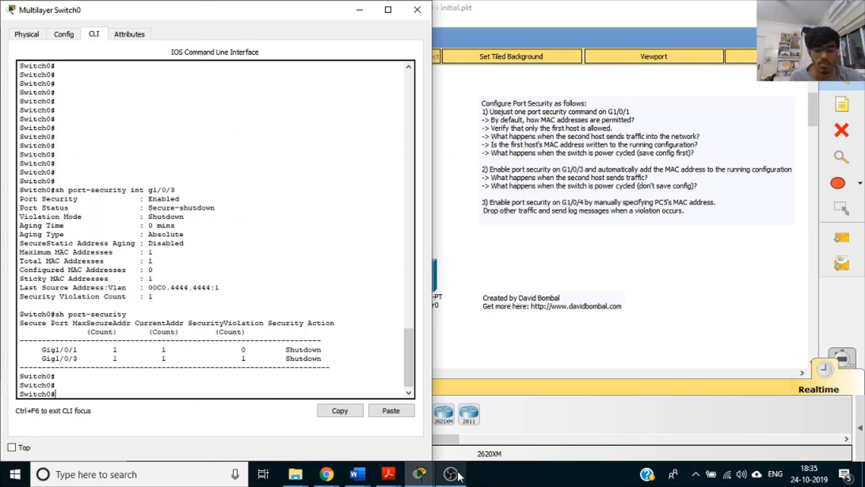
pyautogui.moveTo(451, 474)
pyautogui.click(360, 9)
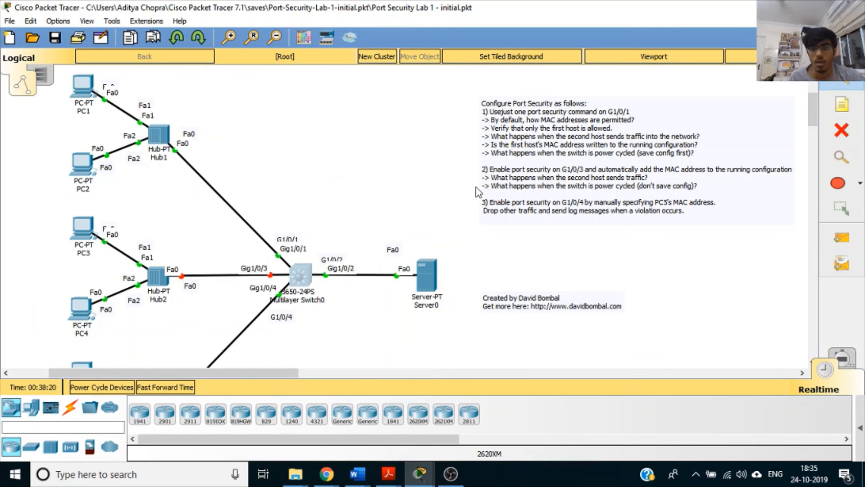